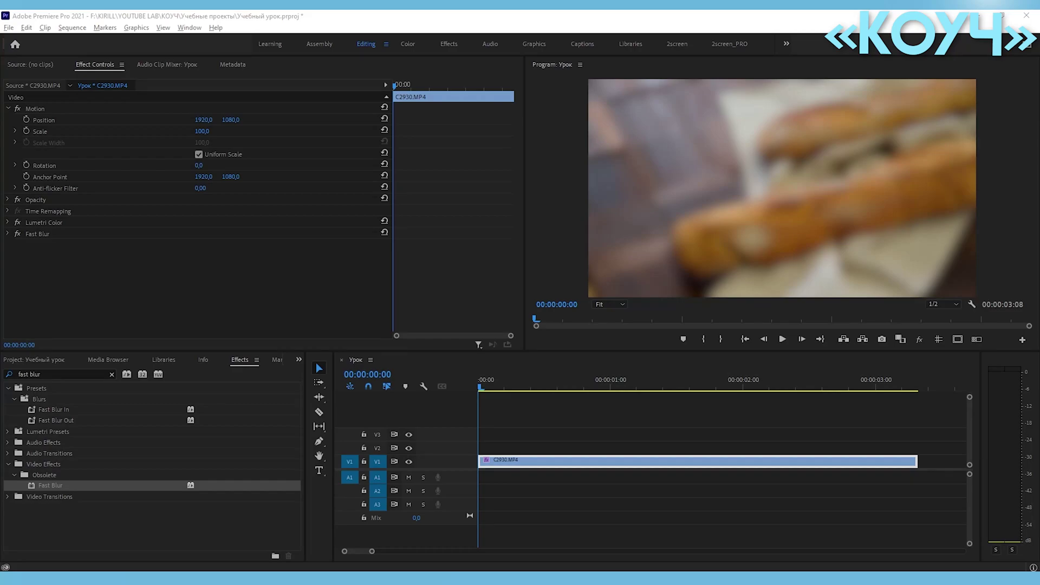
Step: Deselect the blurred C2930.MP4 clip and switch to the Type tool
click(593, 486)
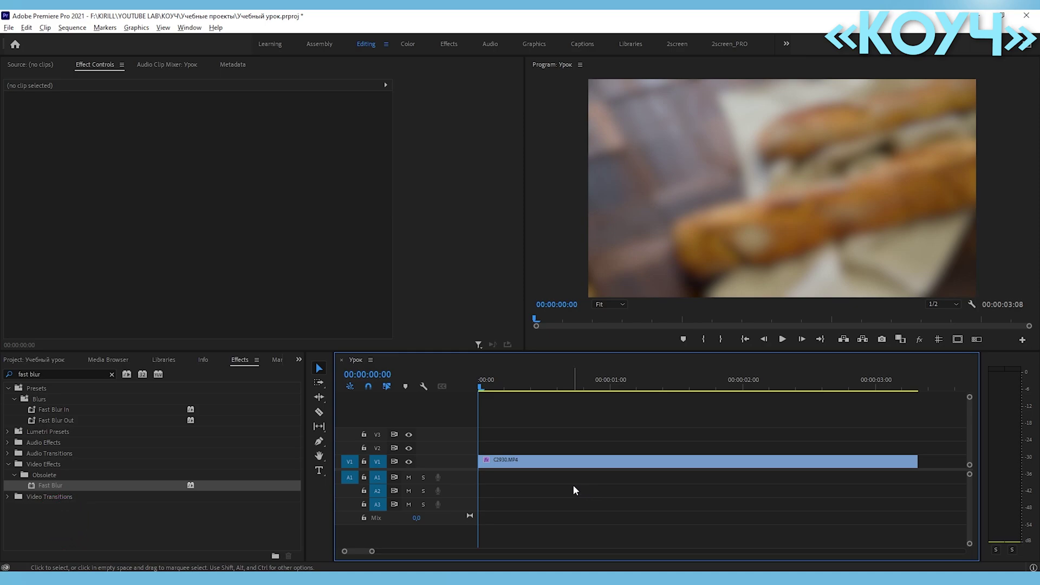
click(319, 471)
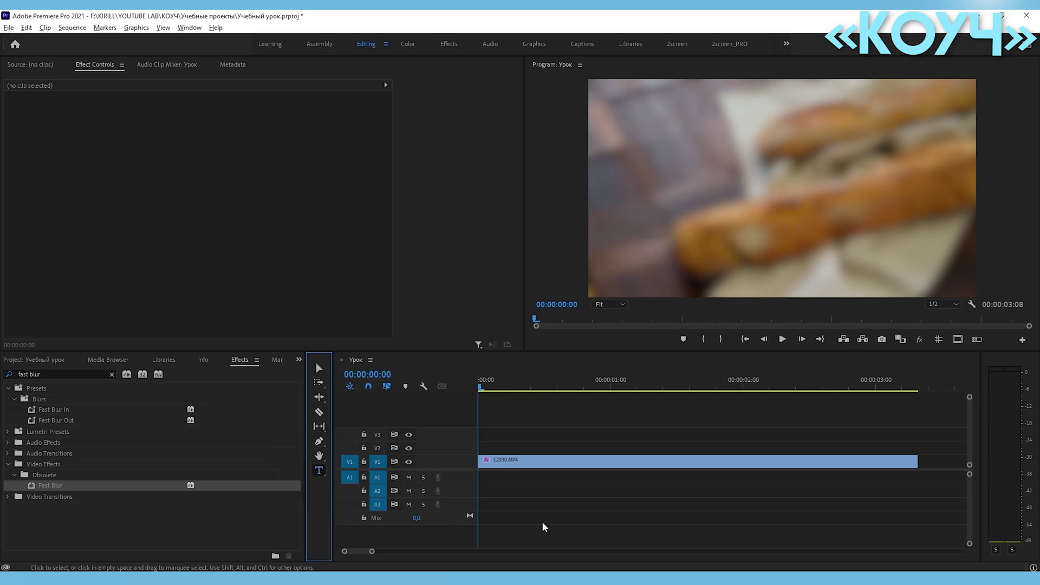
Step: Type 'FOOD' on the frame, then centre it and resize it over the footage
click(699, 188)
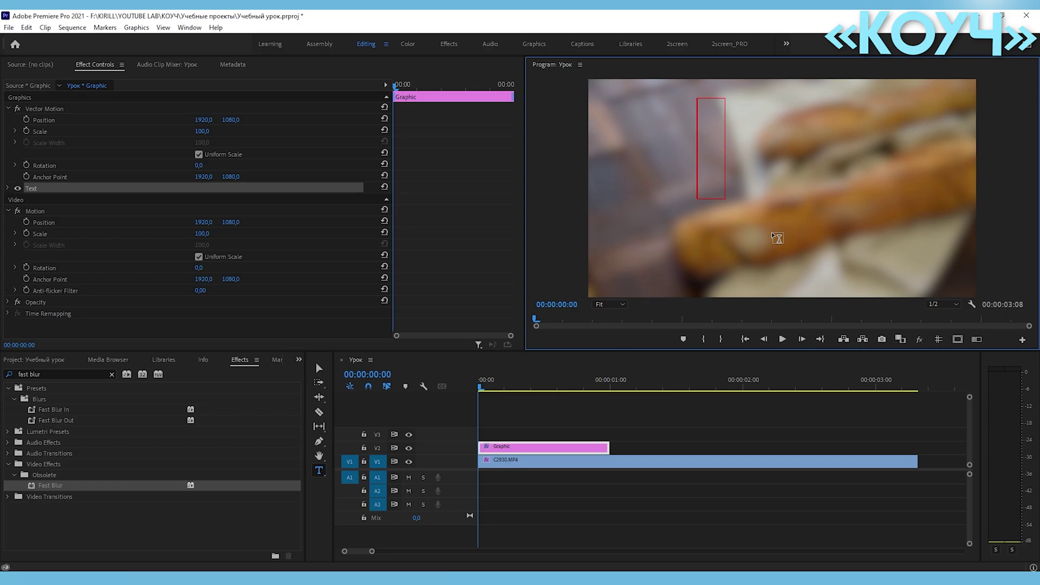
text(FOOD)
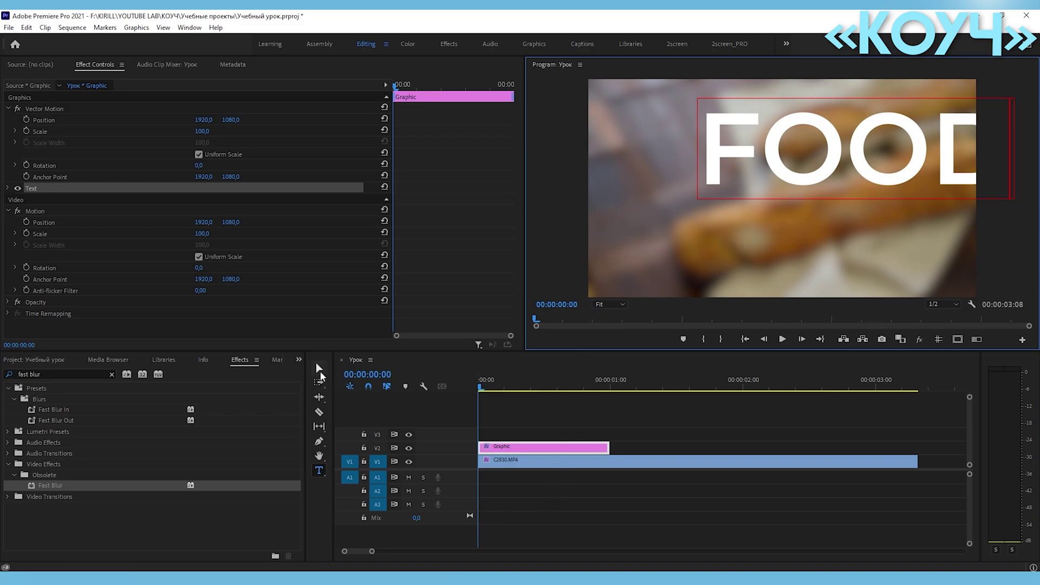
click(319, 369)
drag(810, 178, 751, 212)
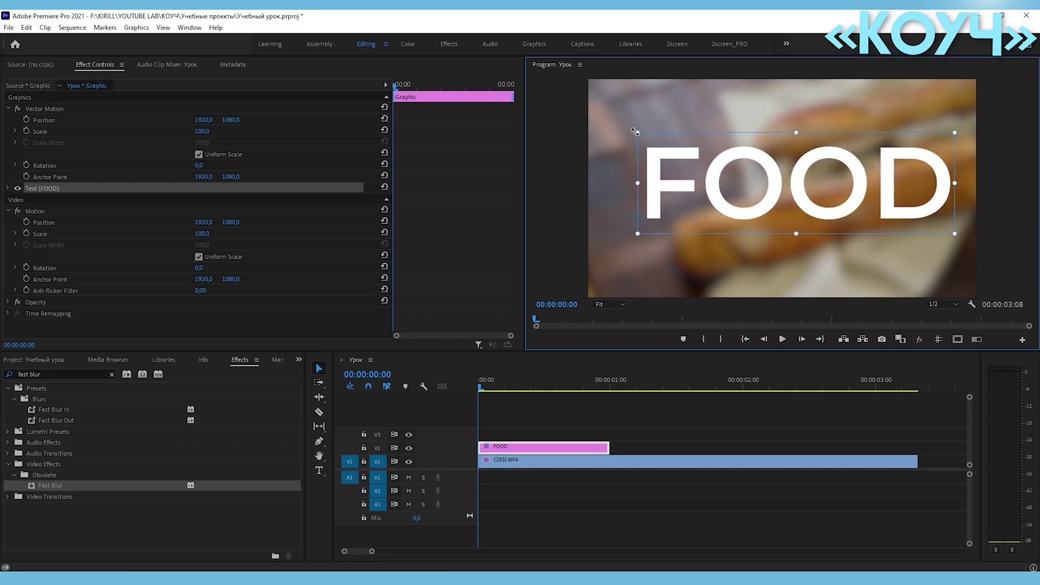
drag(638, 132, 632, 127)
drag(760, 164, 750, 165)
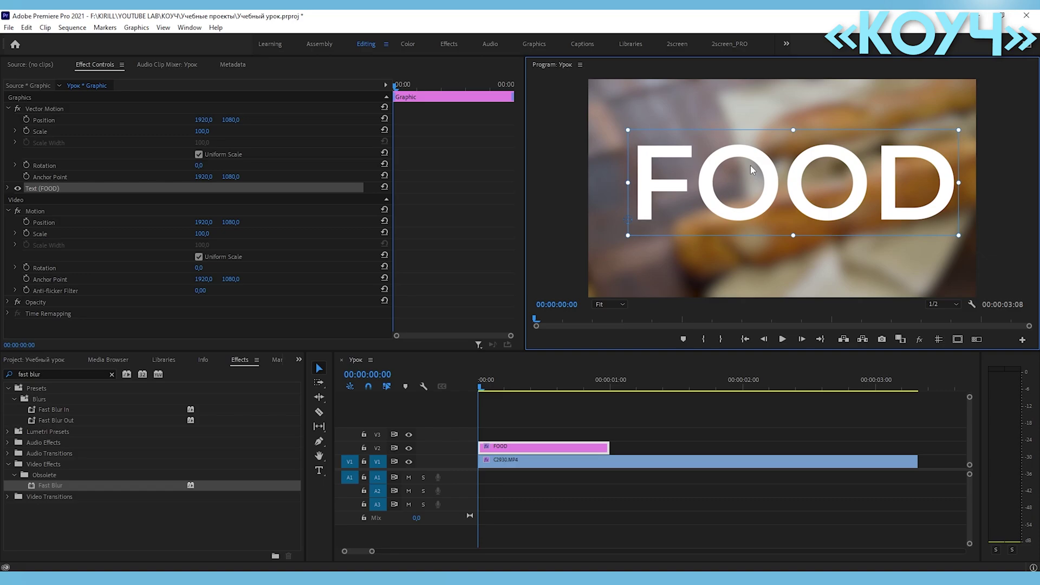
drag(958, 233, 950, 235)
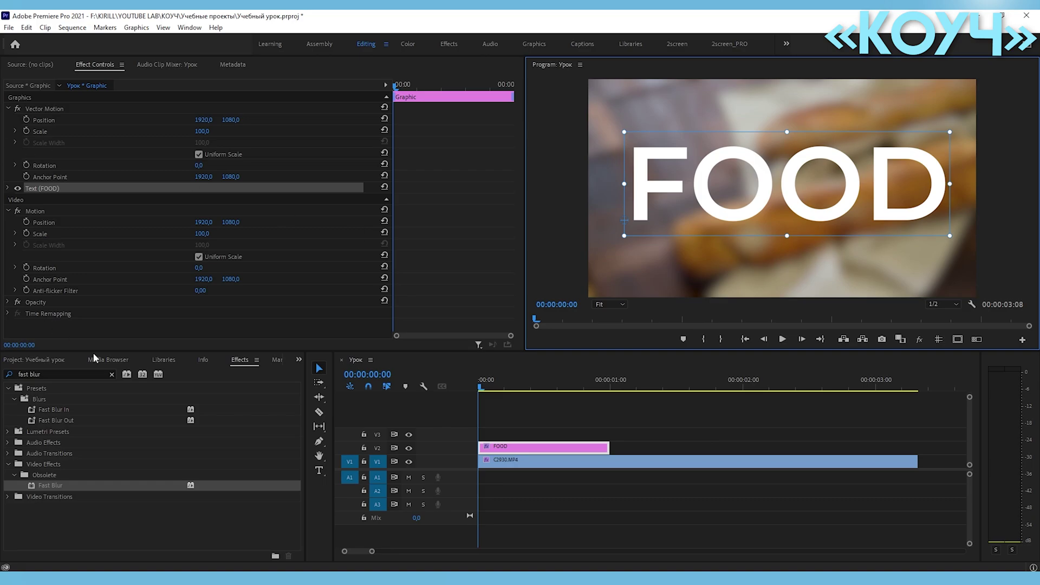
Step: Select the FOOD graphic clip on V2 and expand Text (FOOD) in Effect Controls
click(567, 489)
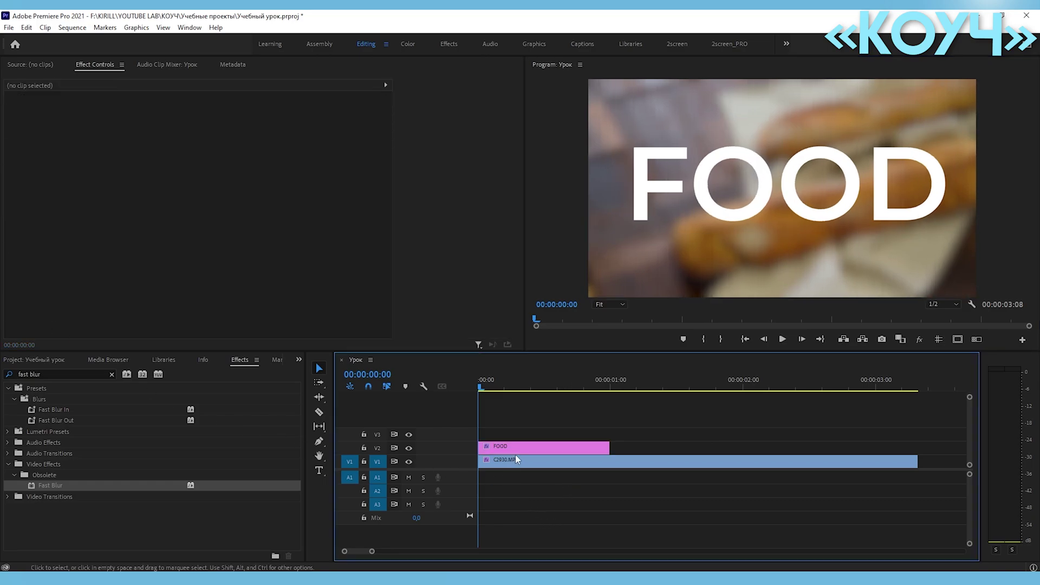
click(523, 451)
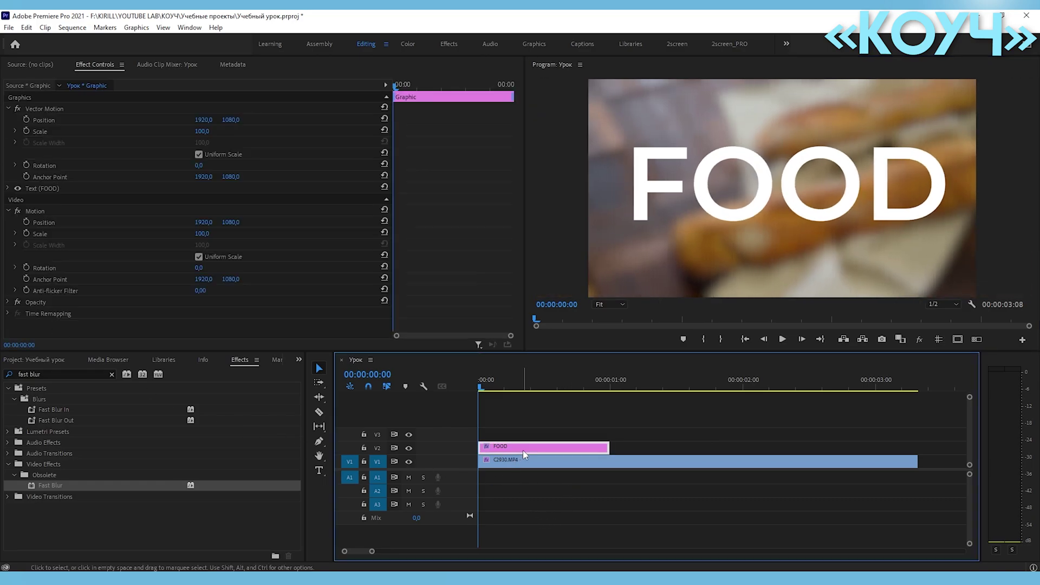
click(8, 189)
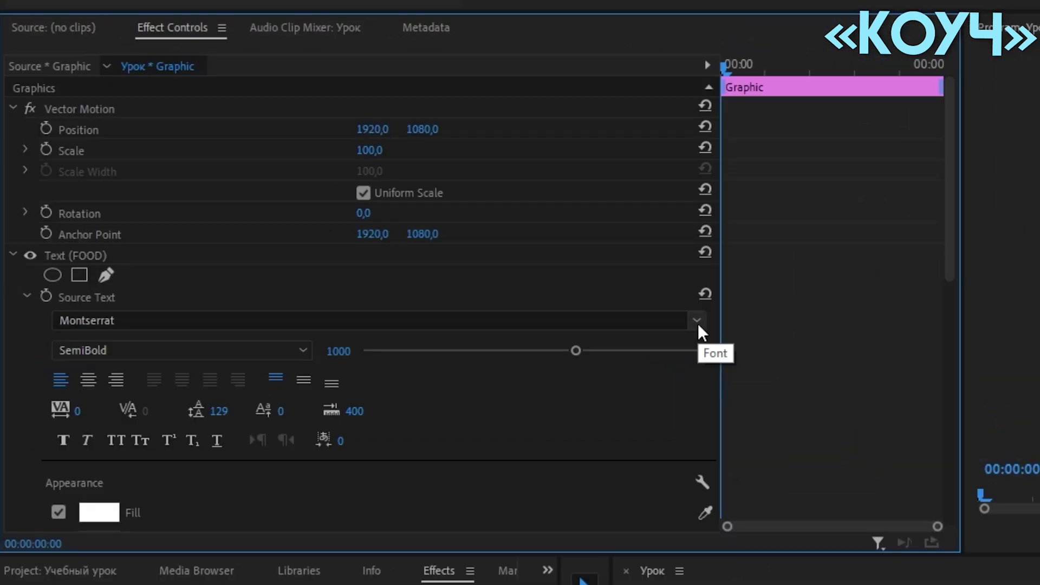
Step: Try Mongolian Baiti and then Lora as the FOOD title's font
click(698, 321)
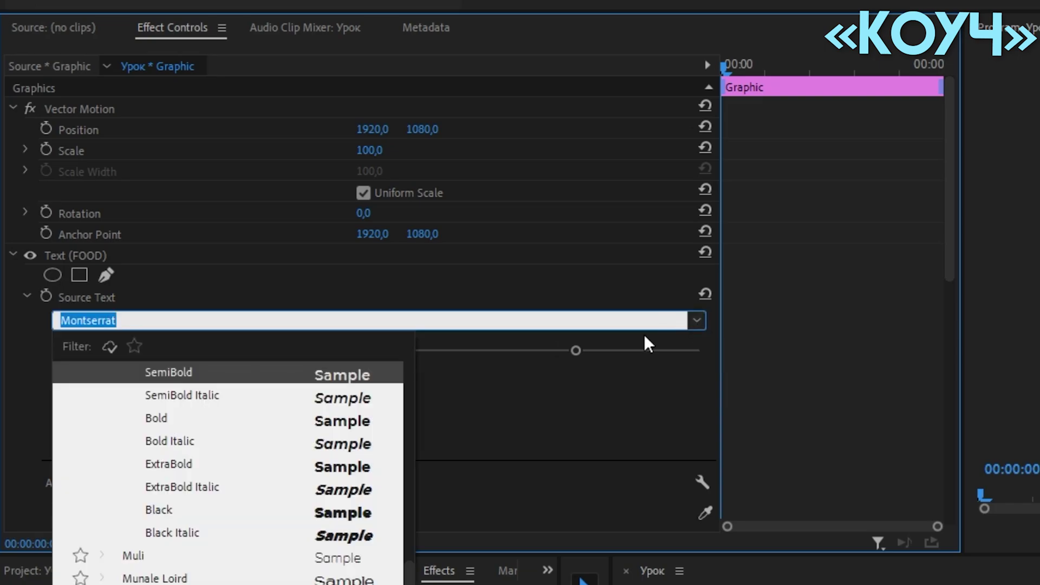
scroll(206, 551, up, 6)
scroll(206, 551, up, 1)
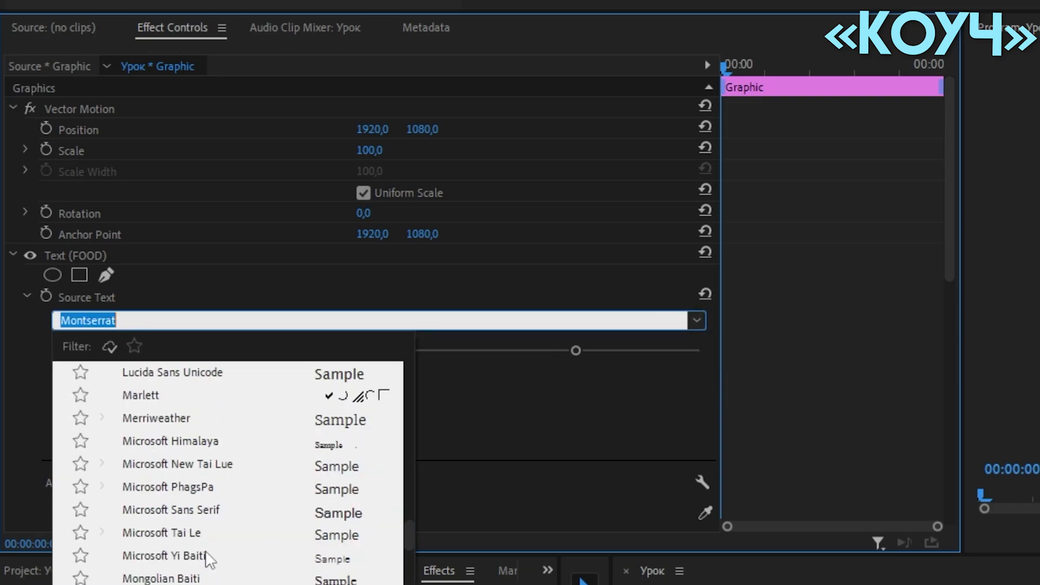
scroll(206, 551, up, 5)
scroll(206, 550, up, 5)
scroll(206, 550, up, 5)
scroll(204, 553, up, 1)
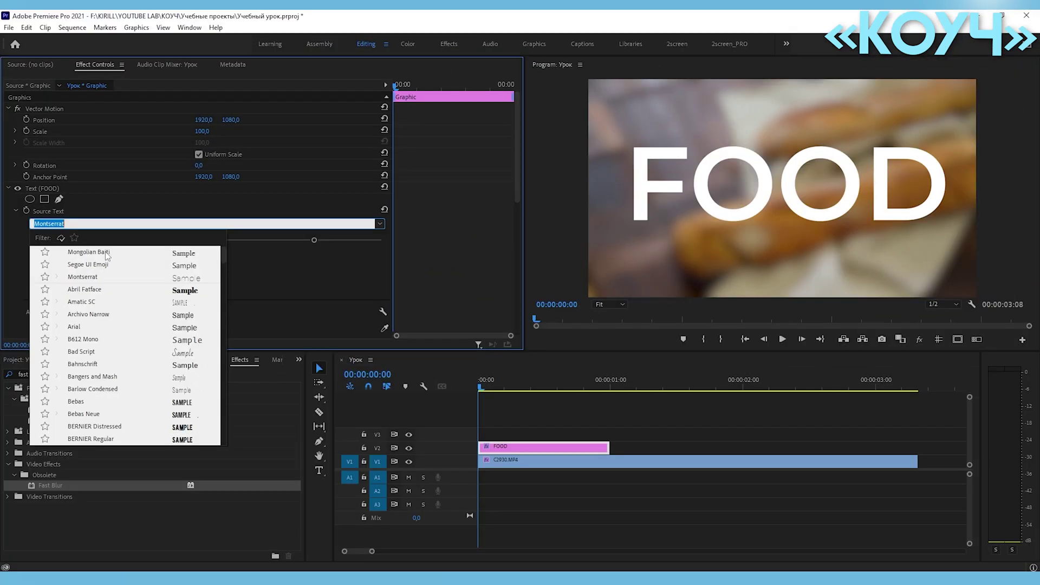
click(105, 251)
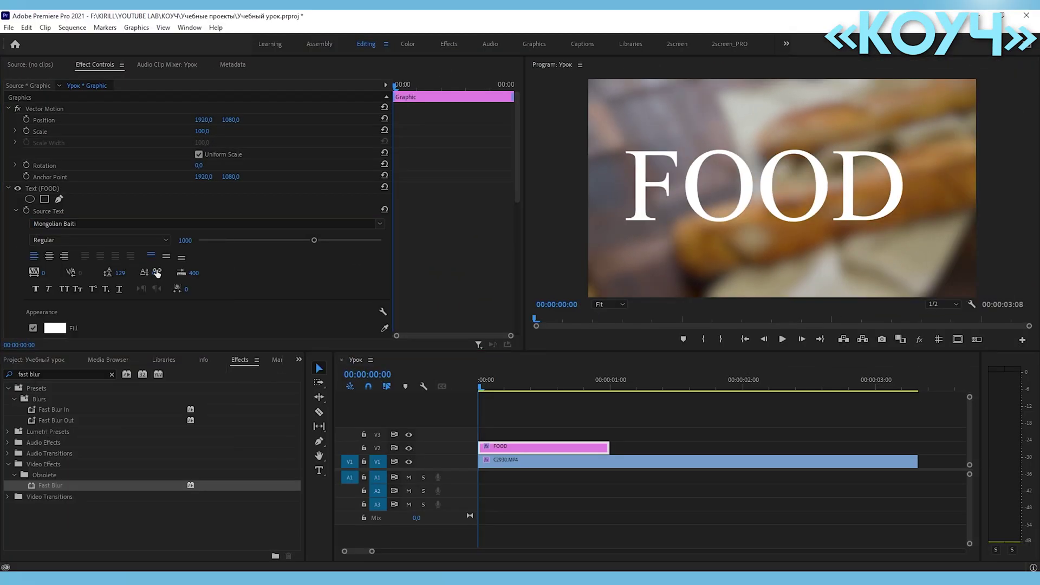
click(381, 224)
scroll(101, 277, up, 3)
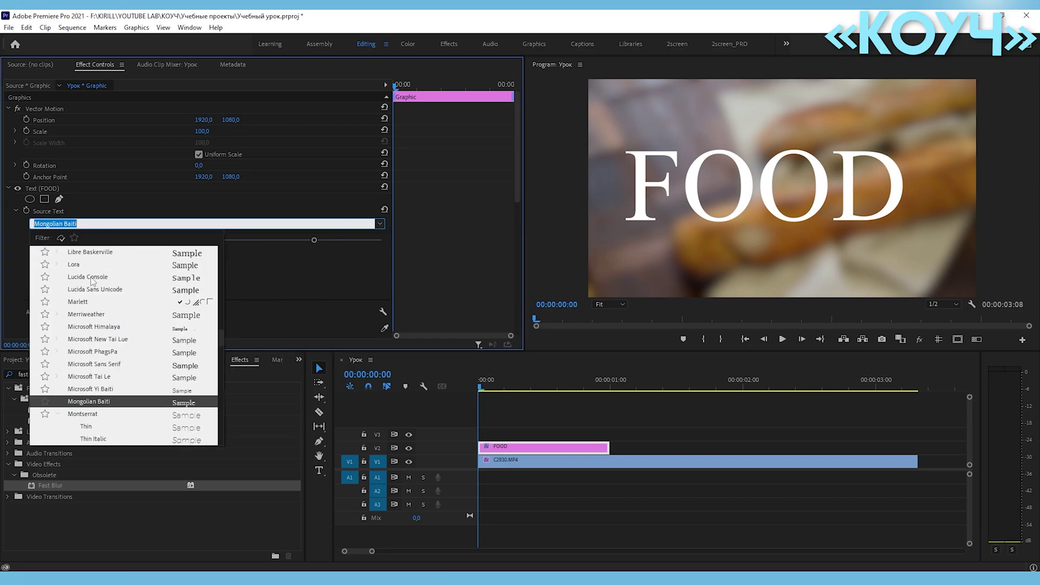
click(85, 273)
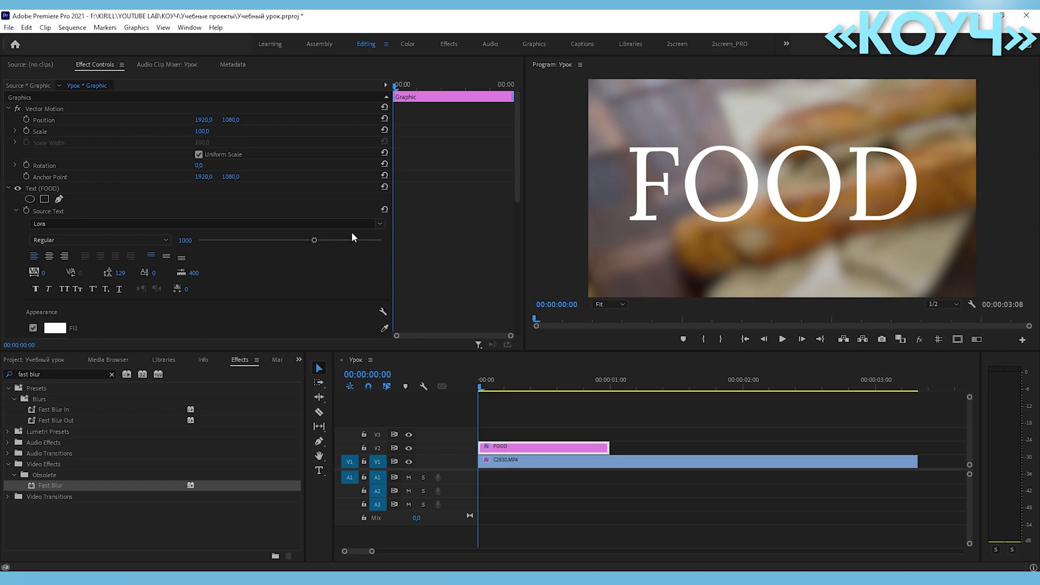
Step: Set the font to Uni Sans and change its weight from SemiBold to Heavy
click(380, 223)
click(137, 366)
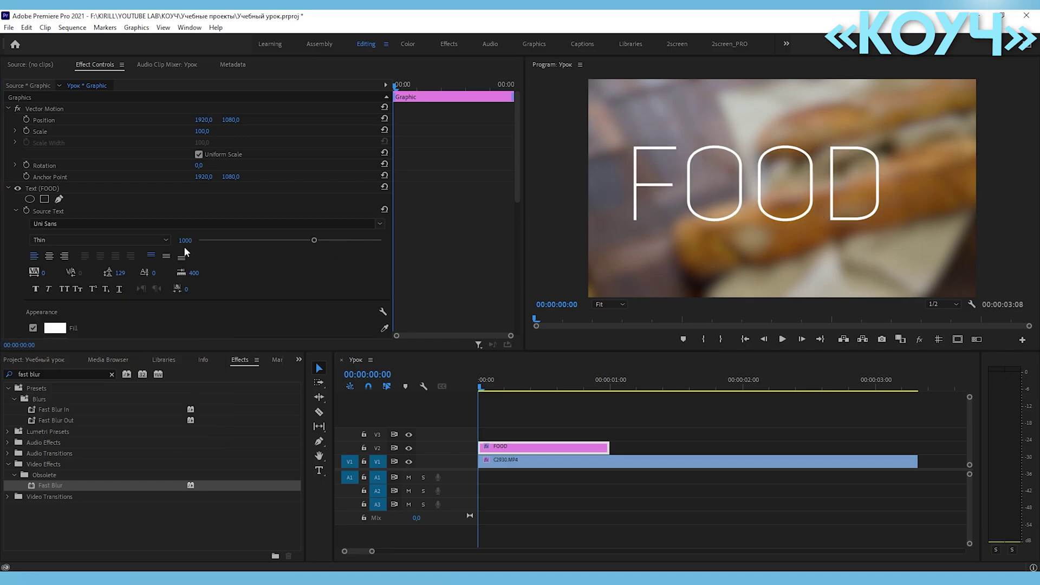
click(163, 240)
click(67, 335)
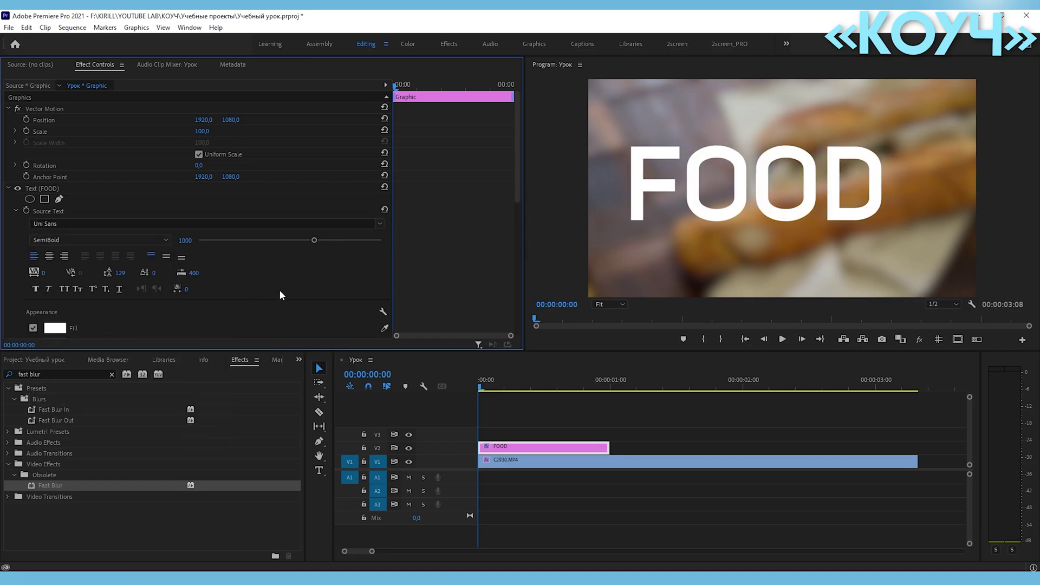
click(42, 188)
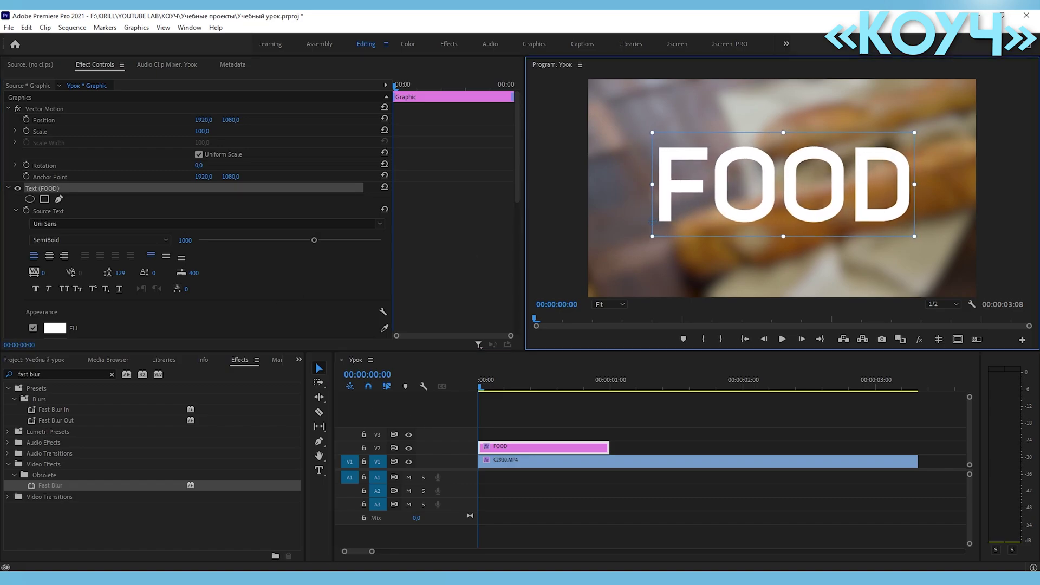
scroll(93, 242, down, 4)
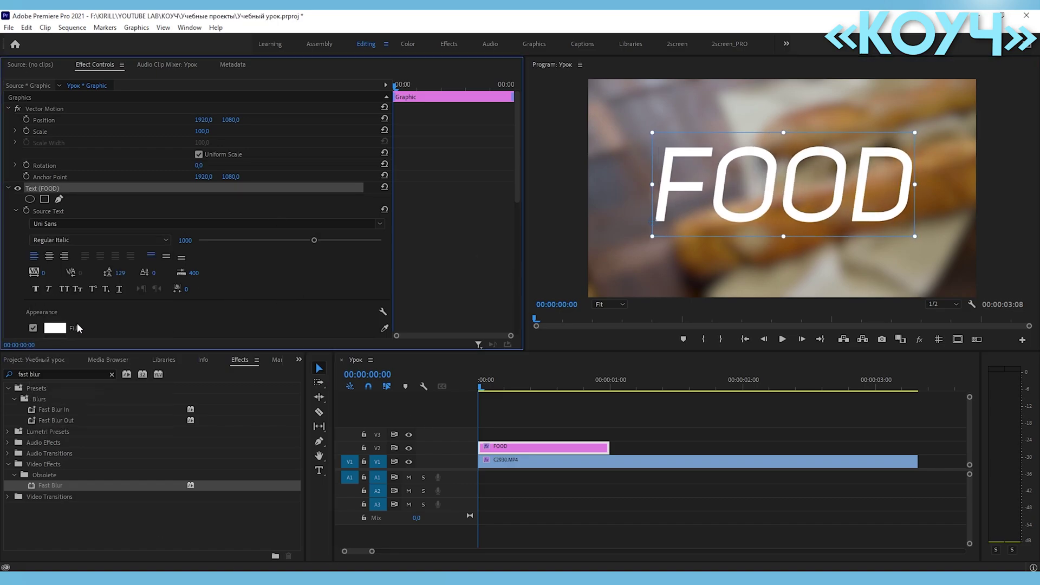
click(93, 241)
click(91, 396)
click(85, 240)
click(58, 429)
click(85, 240)
click(50, 382)
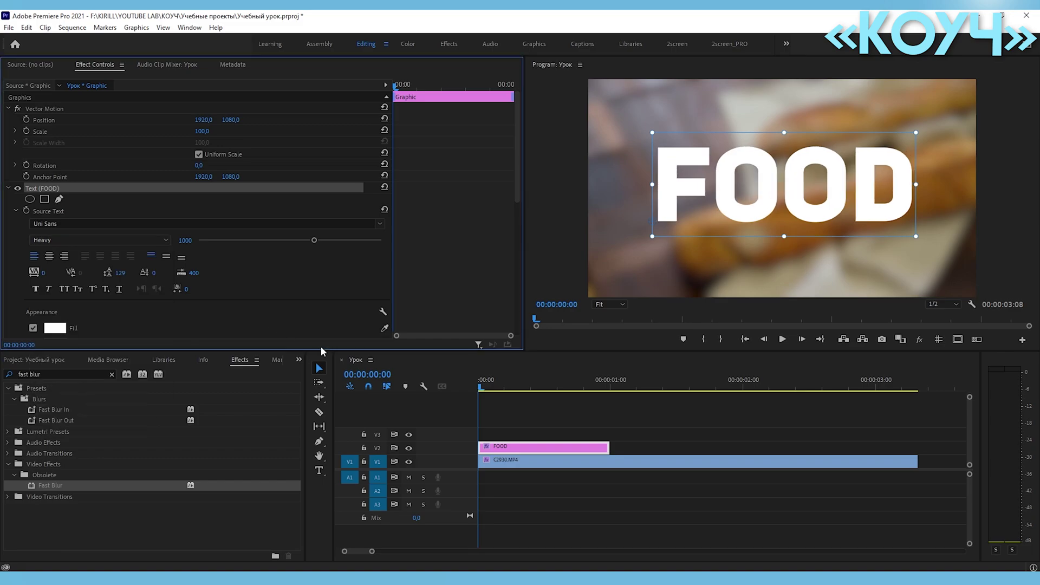
click(714, 171)
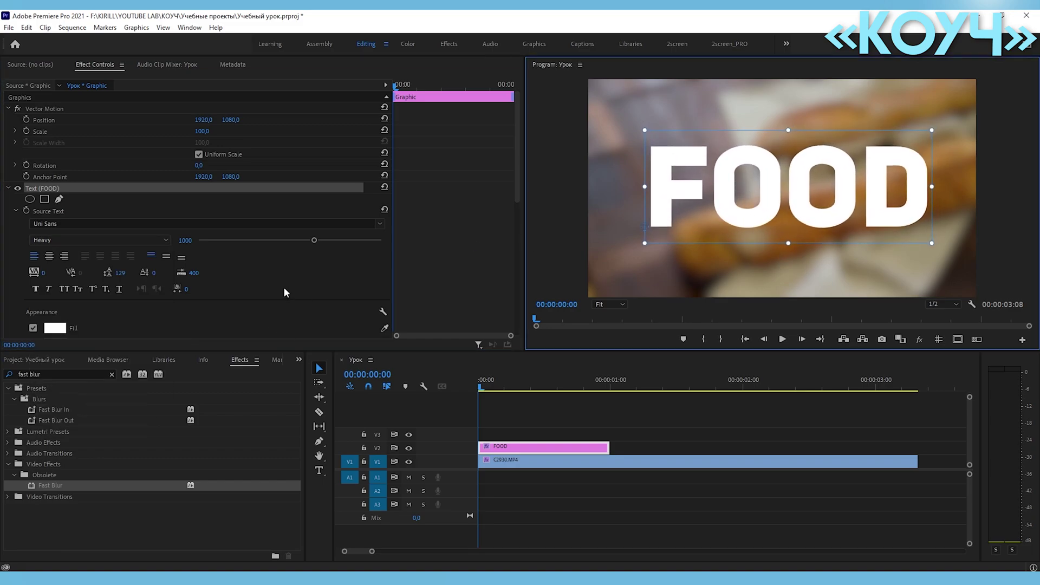
Step: Scroll Effect Controls down to the Appearance fill, stroke and shadow options
scroll(284, 288, down, 2)
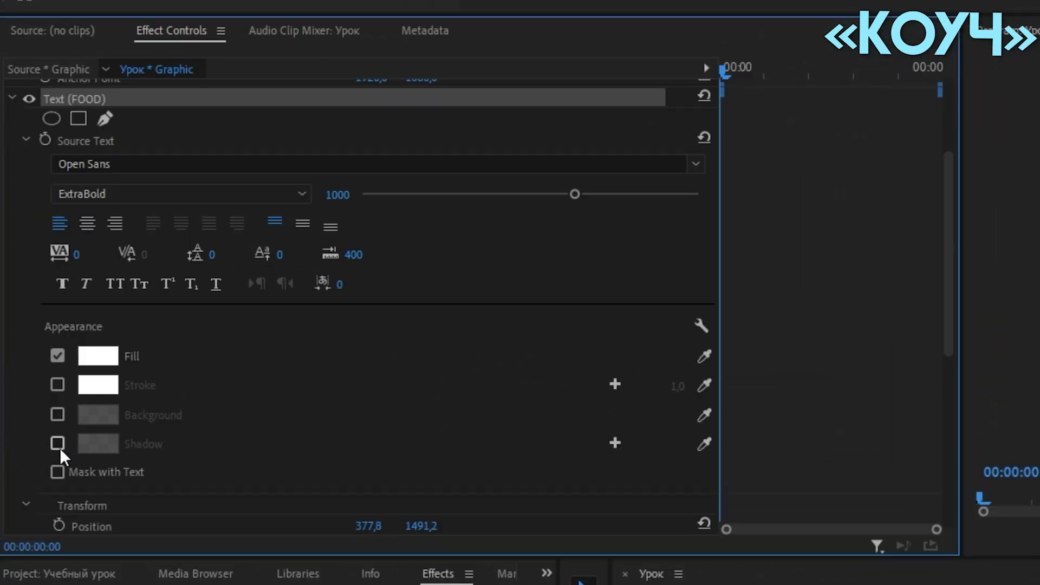
Step: Add a shadow at 100% opacity, distance 65,5, size 12,1, blur 139, then switch it off
click(57, 443)
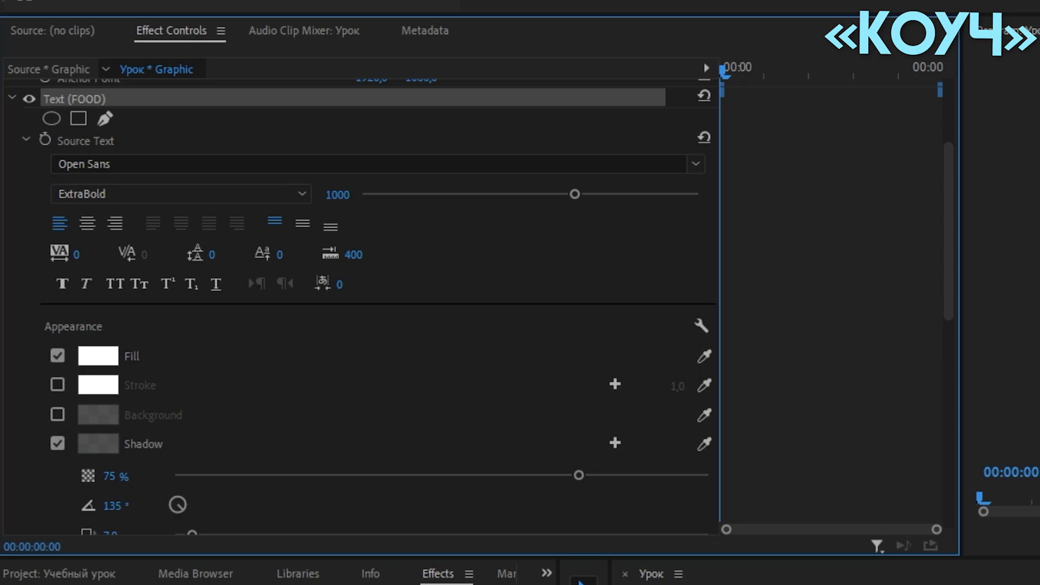
scroll(232, 365, down, 3)
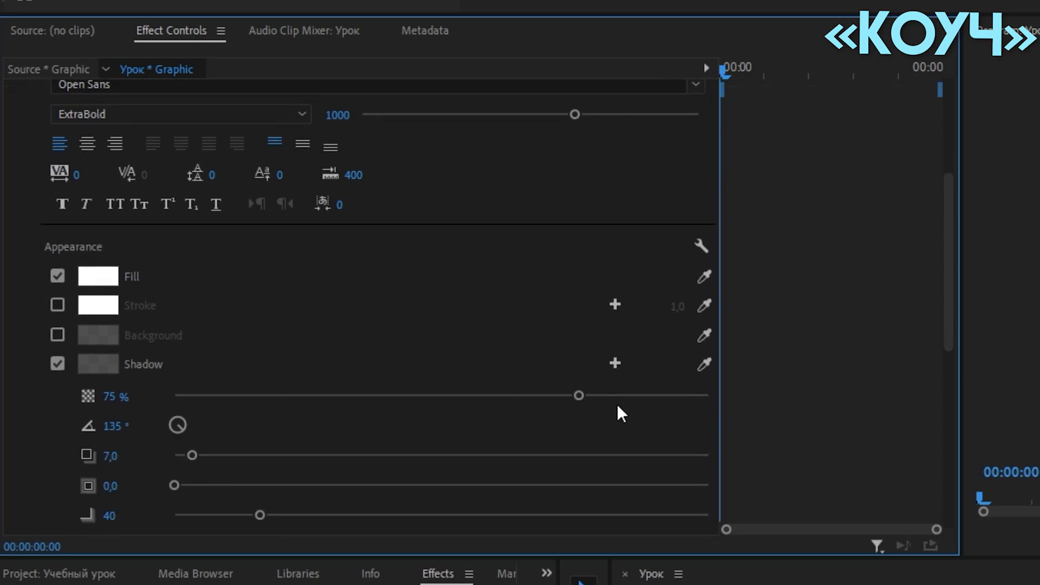
drag(579, 396, 803, 411)
scroll(671, 426, down, 1)
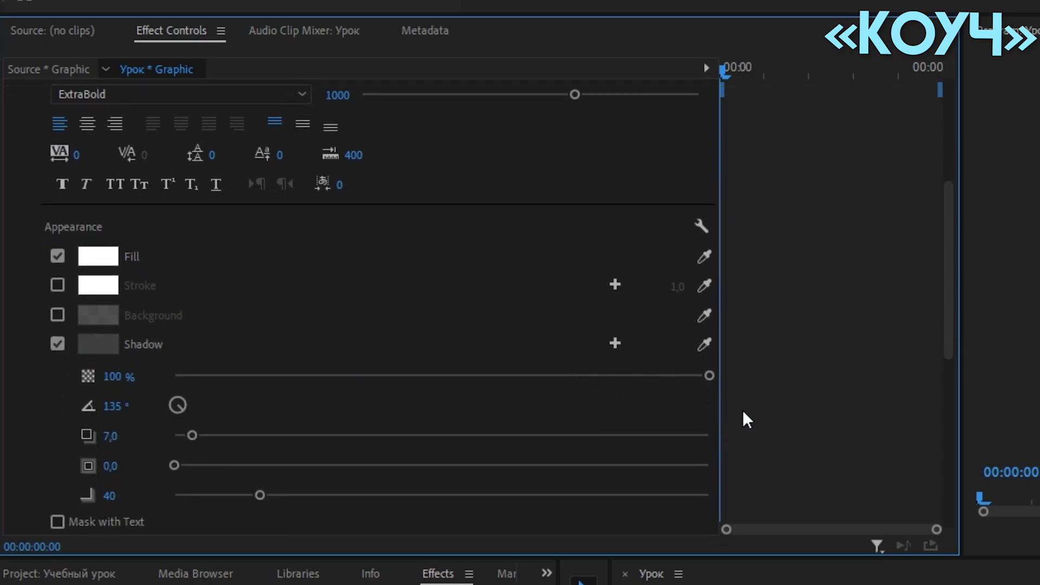
mouse_move(190, 435)
mouse_down()
mouse_move(394, 444)
mouse_move(326, 453)
mouse_move(350, 451)
mouse_up()
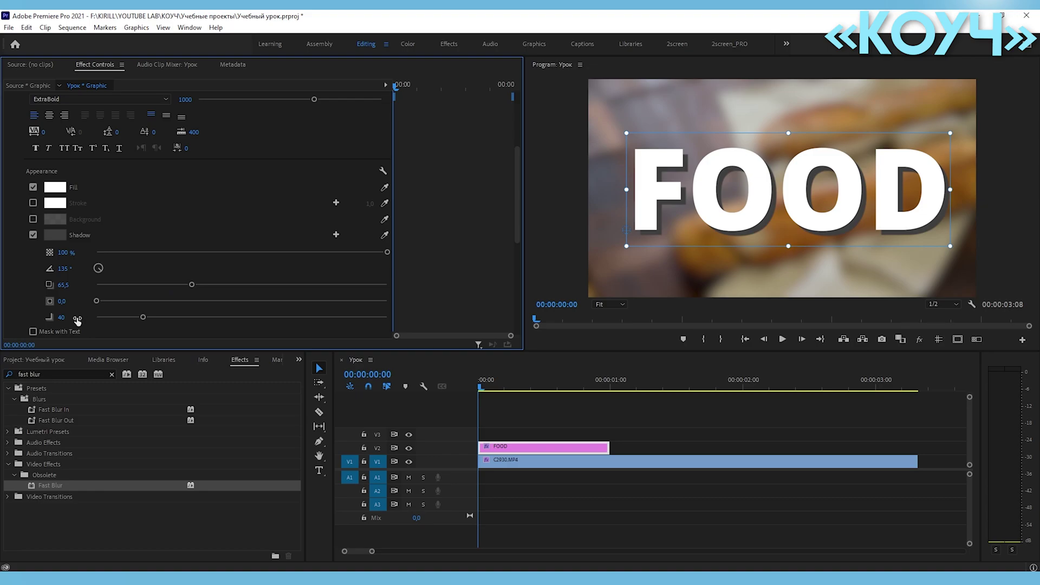
drag(356, 249, 232, 258)
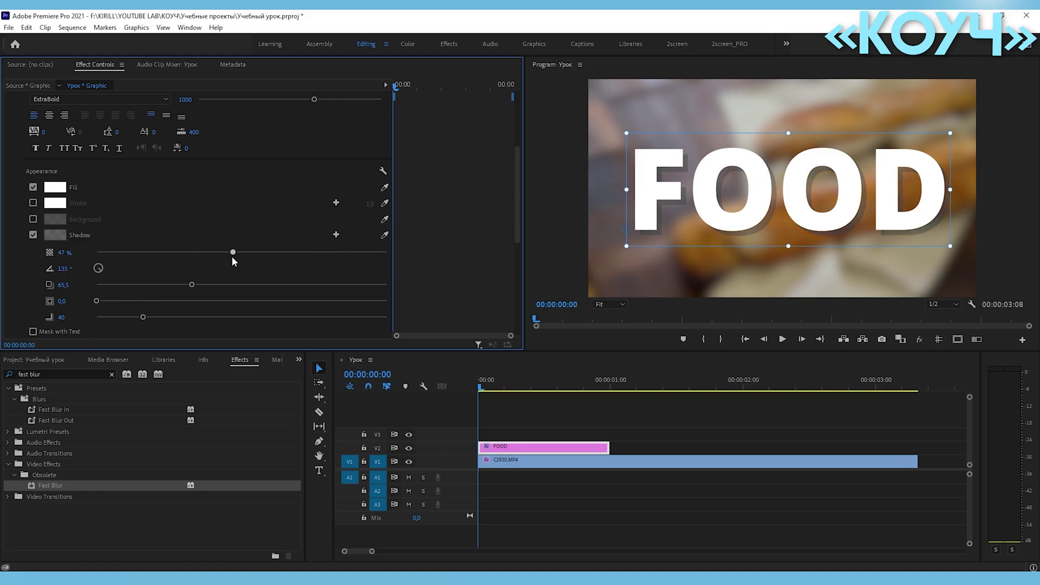
drag(297, 264, 450, 261)
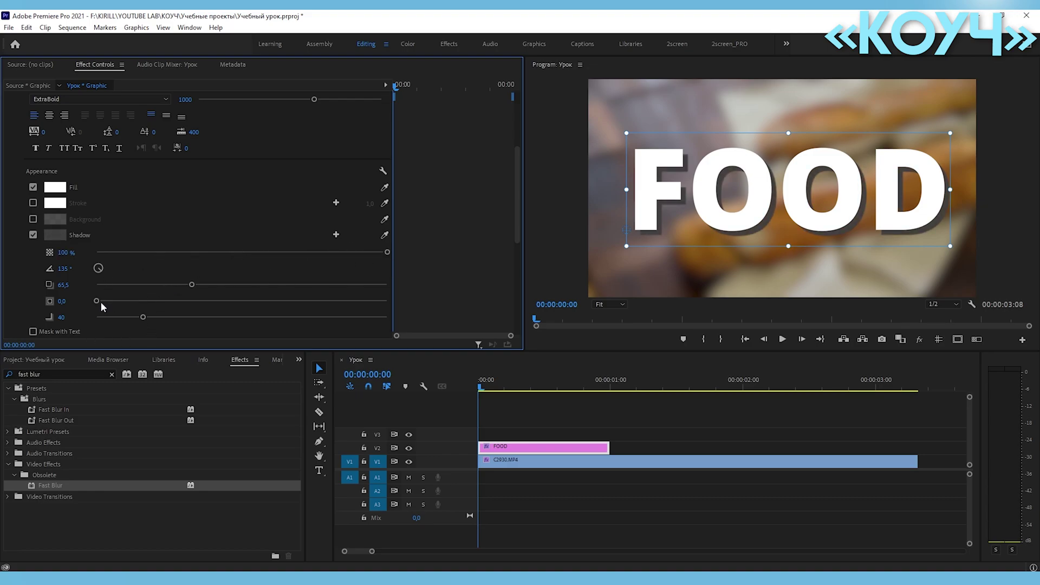
drag(100, 301, 203, 307)
drag(143, 317, 259, 316)
drag(179, 301, 131, 302)
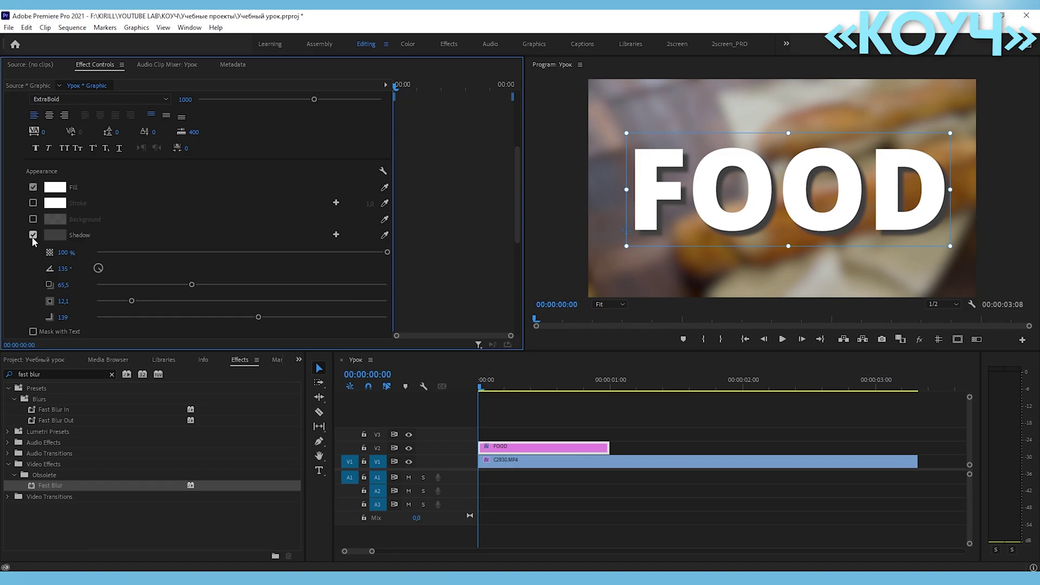
click(33, 235)
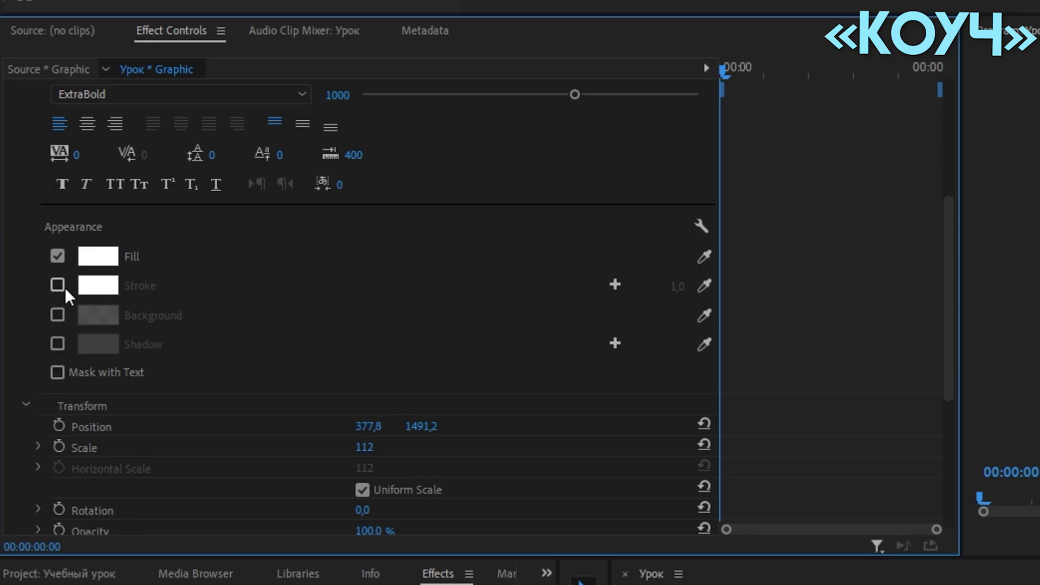
Step: Turn on a pure red (FF0000) stroke for FOOD and widen it to 84,0
click(57, 286)
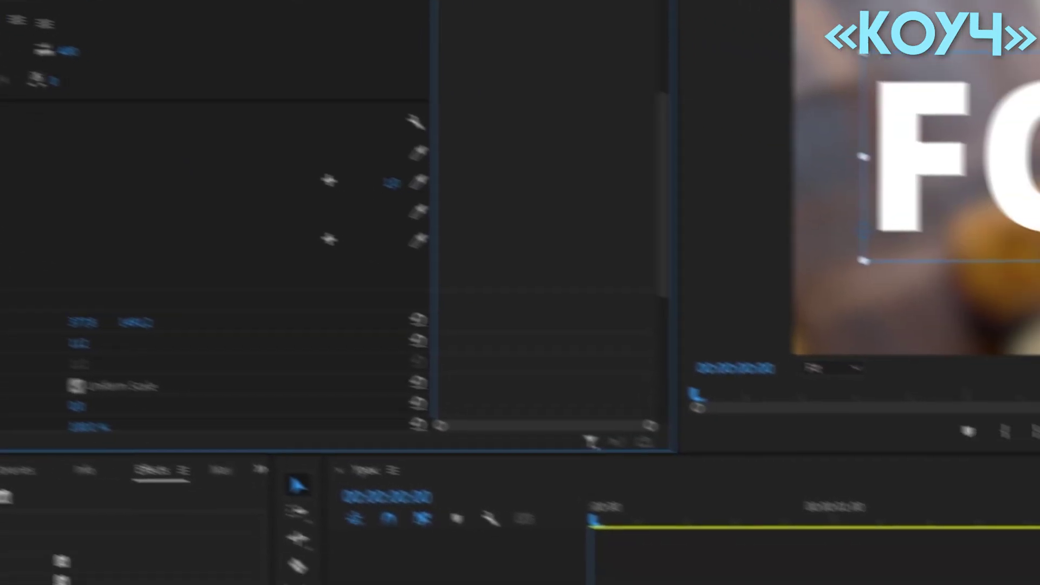
click(89, 281)
click(534, 172)
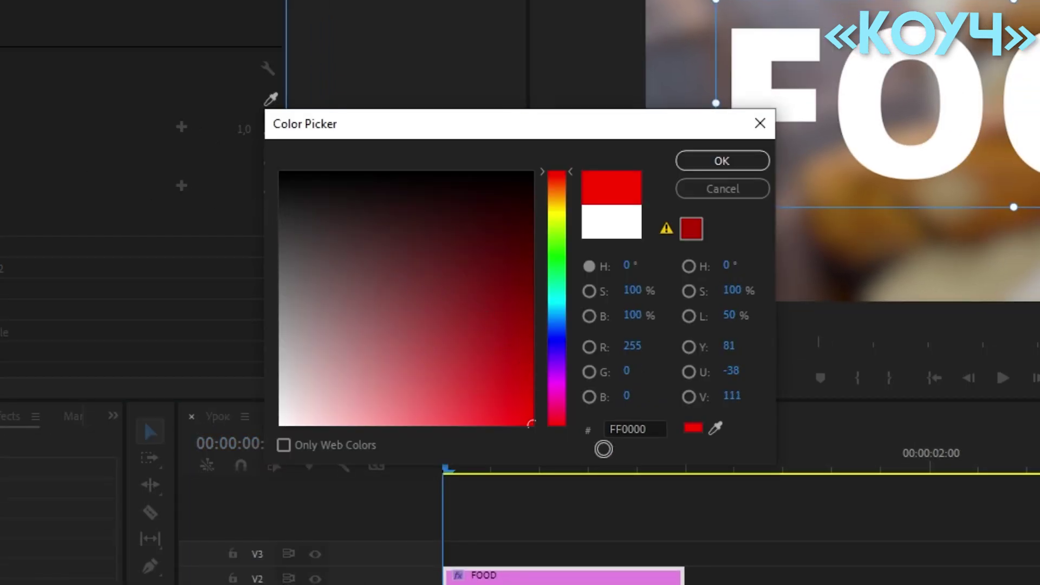
click(709, 158)
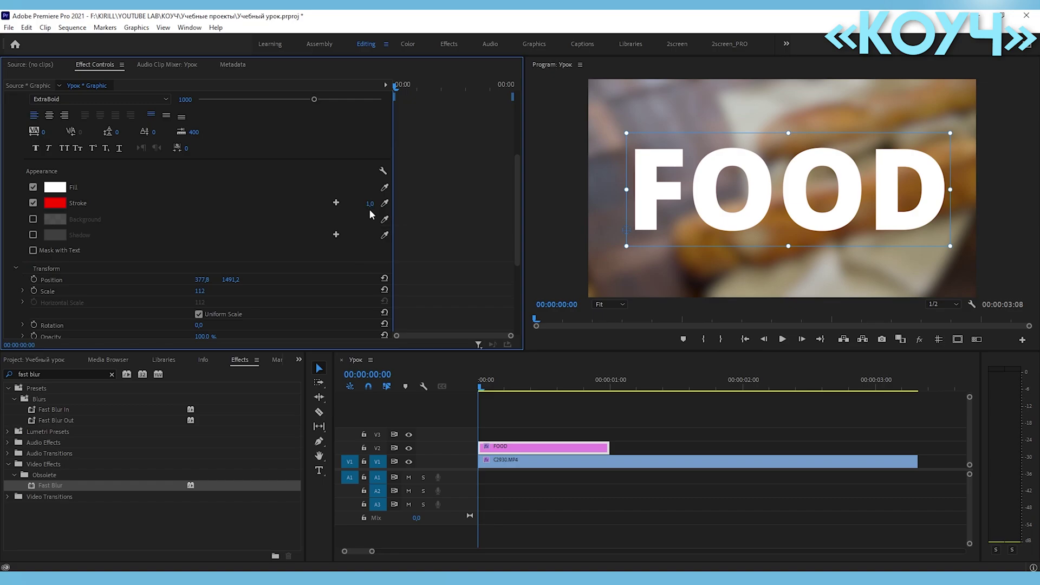
mouse_move(370, 204)
mouse_down()
mouse_move(412, 204)
mouse_move(334, 216)
mouse_up()
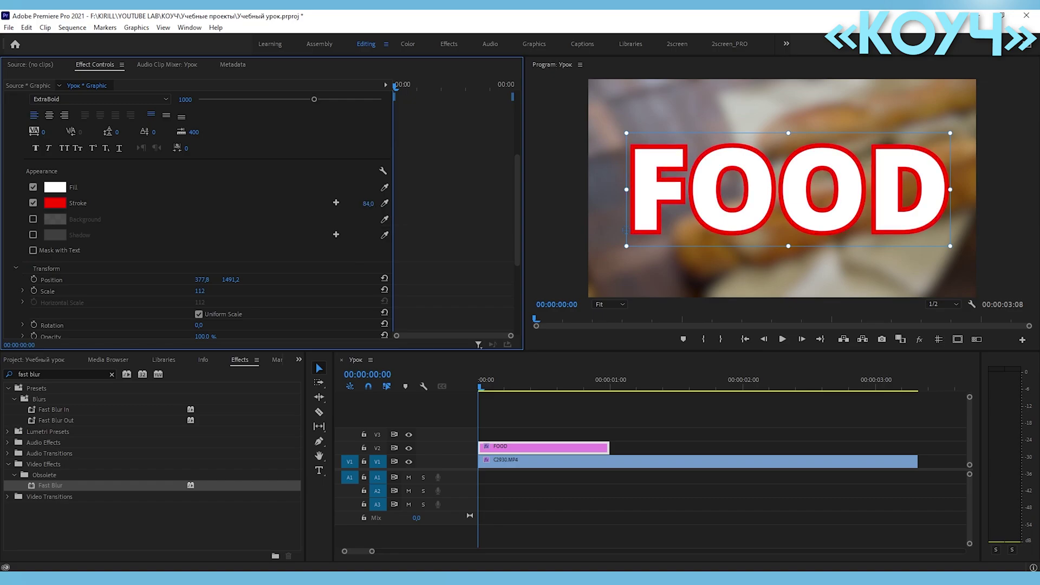
Step: Recolour the FOOD stroke to cyan and trim its width to 75,0
click(61, 204)
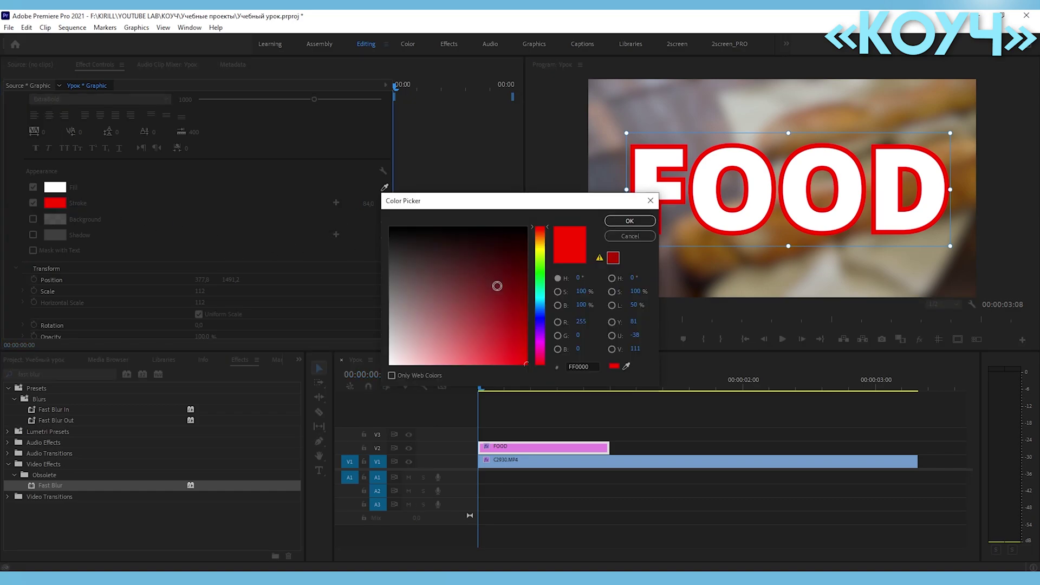
click(541, 329)
drag(544, 330, 550, 302)
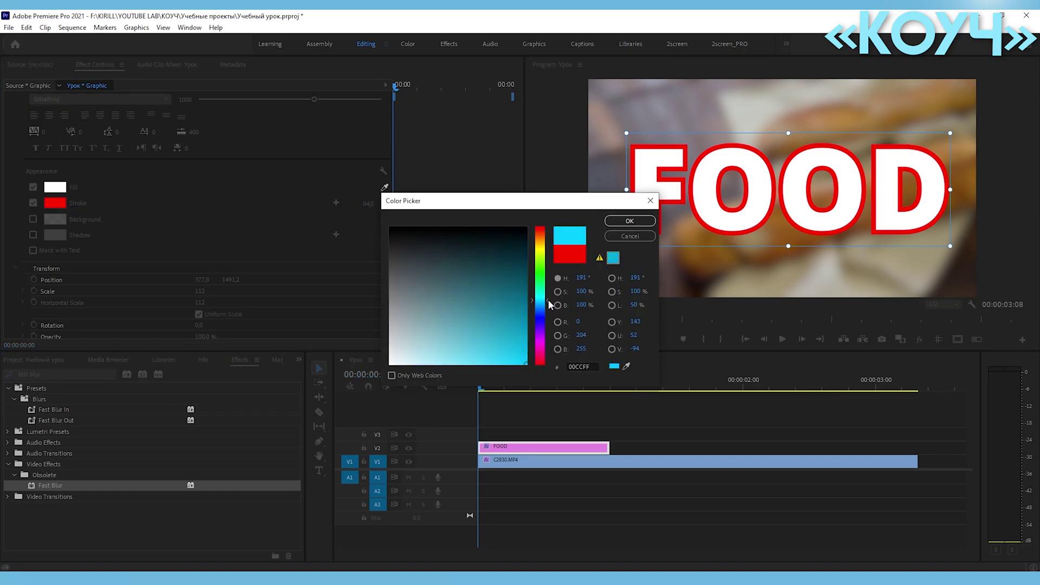
drag(485, 325, 445, 362)
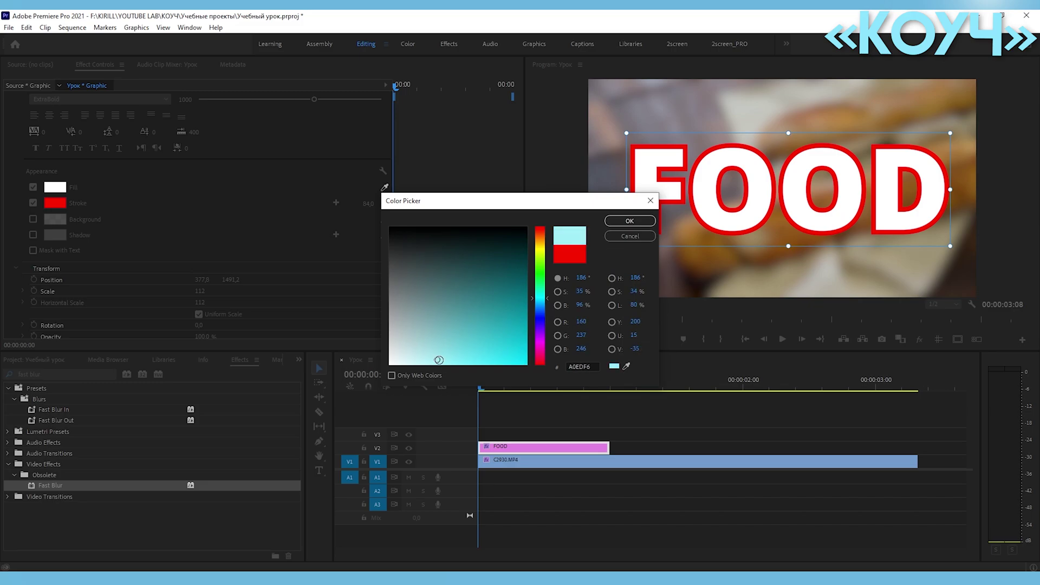
drag(495, 324, 485, 361)
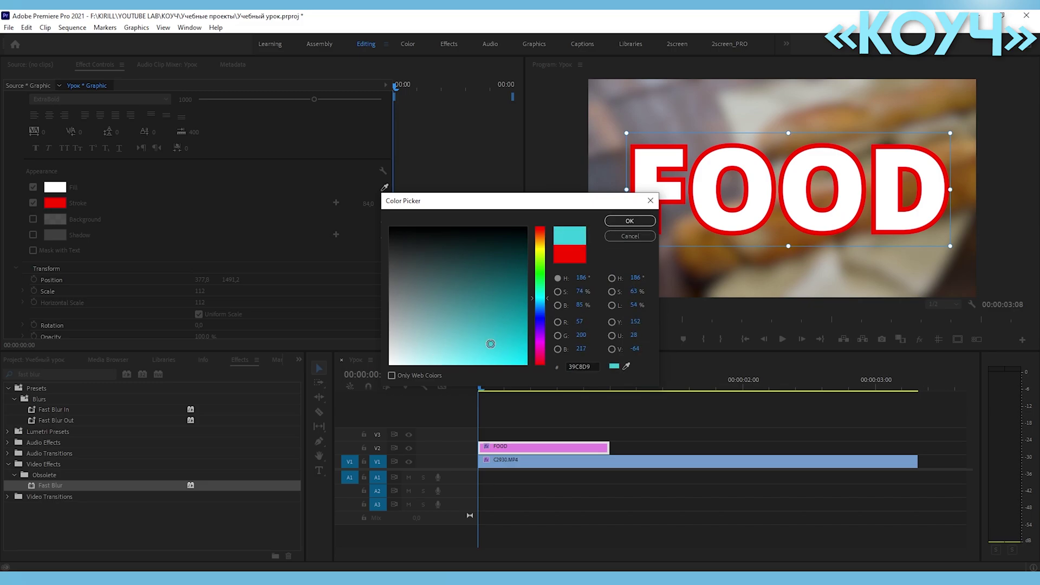
click(615, 221)
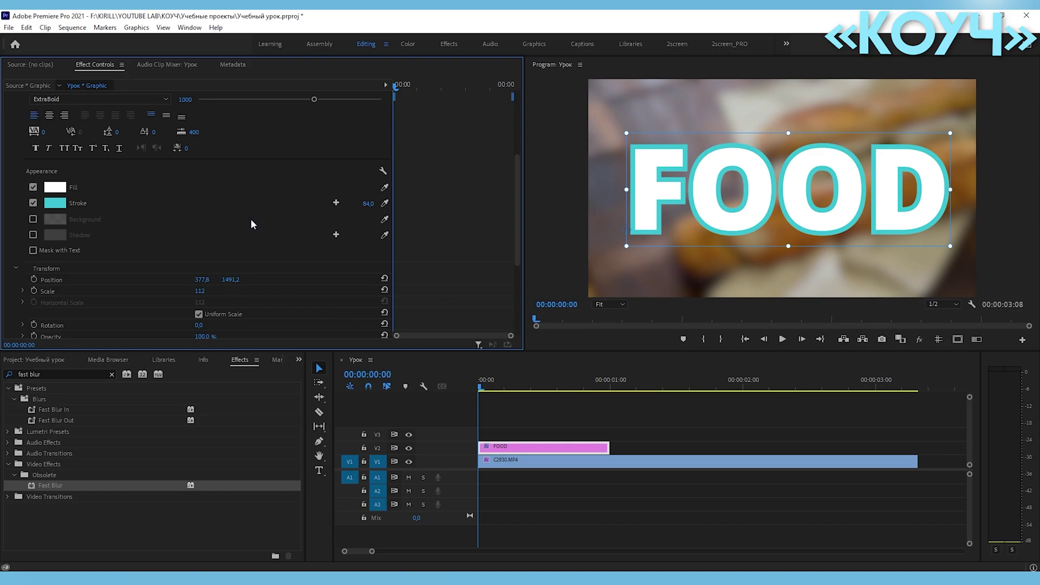
drag(368, 204, 317, 211)
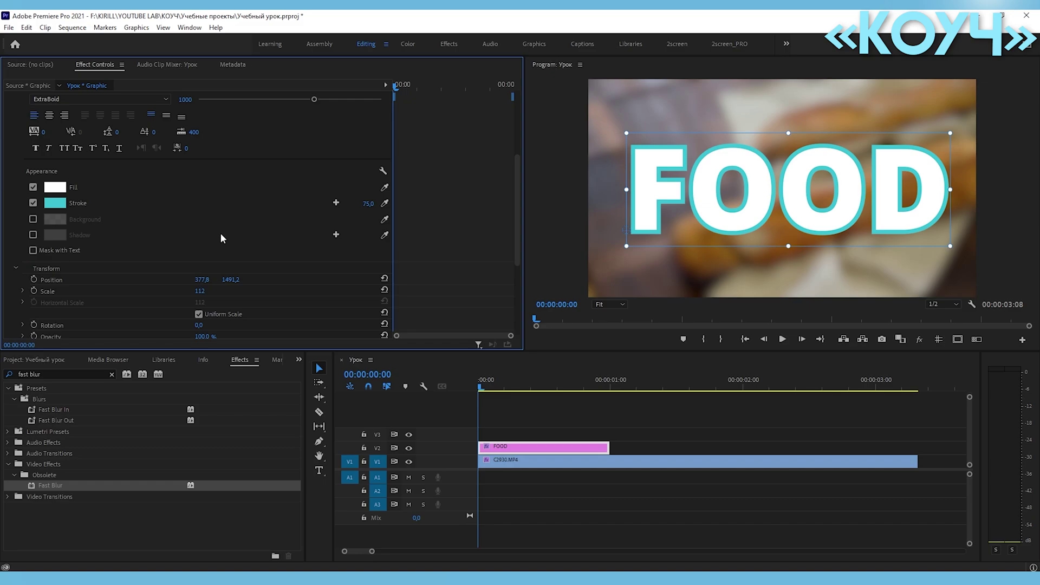
Step: Change the FOOD letter fill from white to black (000000) after trying several hues
click(56, 188)
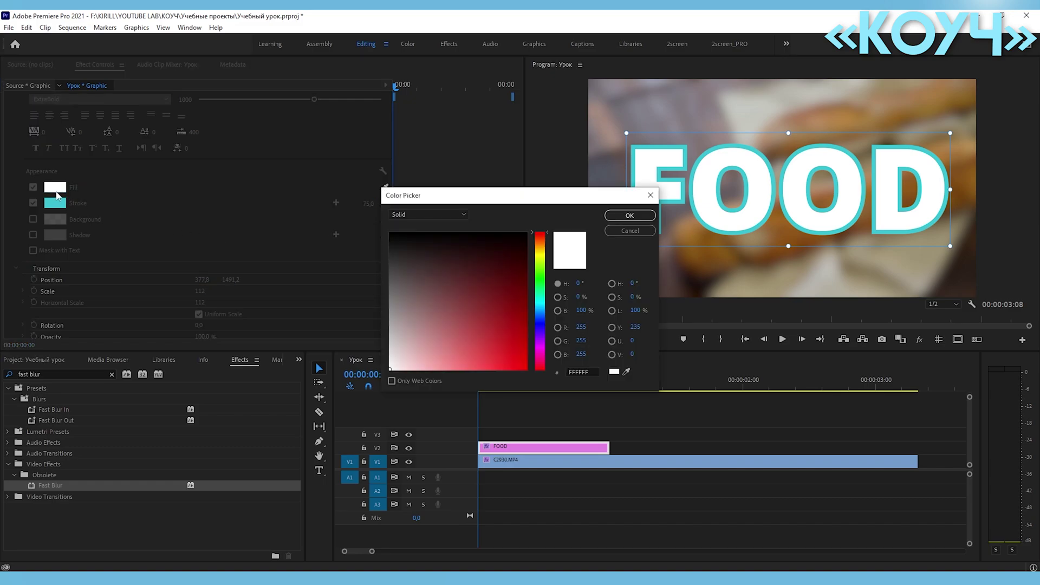
drag(518, 198, 392, 217)
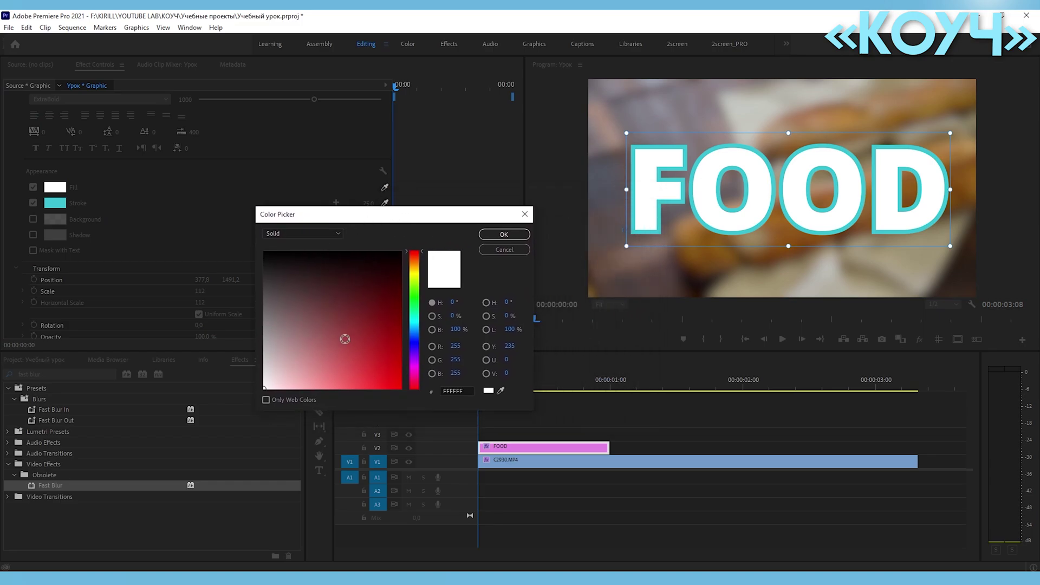
click(415, 365)
drag(415, 369, 421, 381)
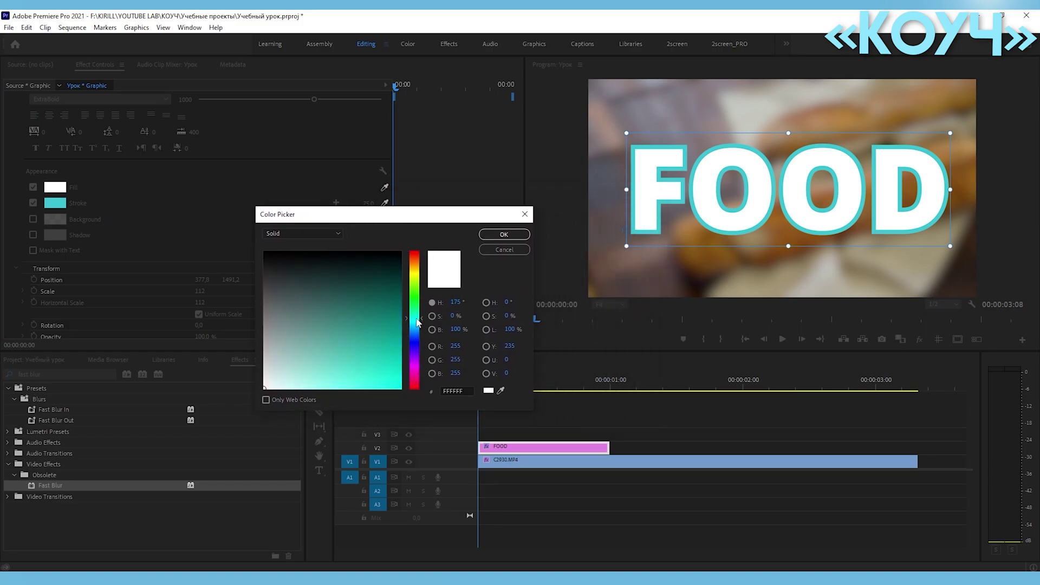
drag(395, 330, 313, 386)
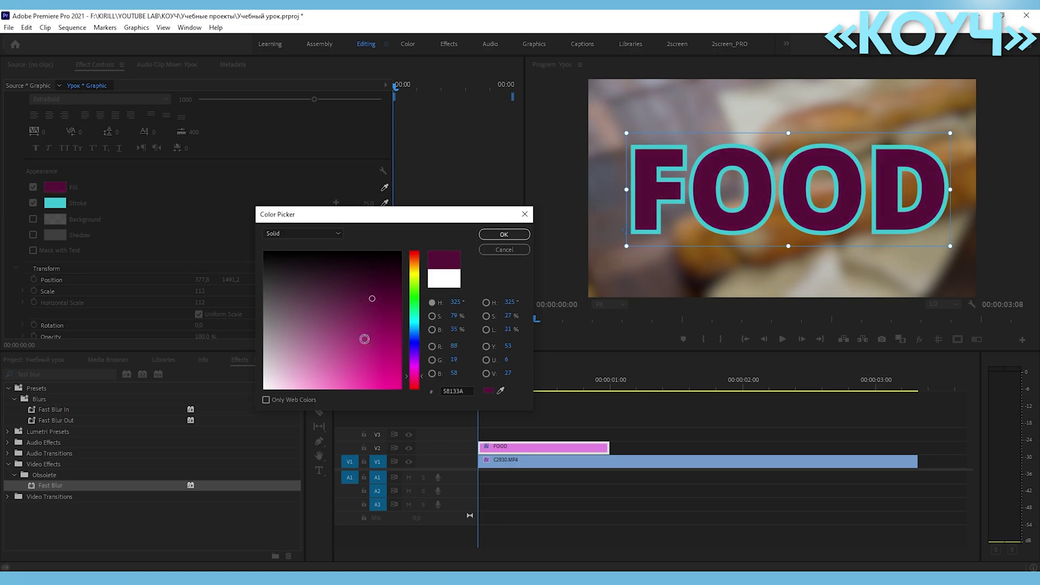
click(418, 321)
mouse_move(418, 321)
mouse_down()
mouse_move(418, 290)
mouse_move(362, 250)
mouse_up()
click(374, 247)
click(365, 295)
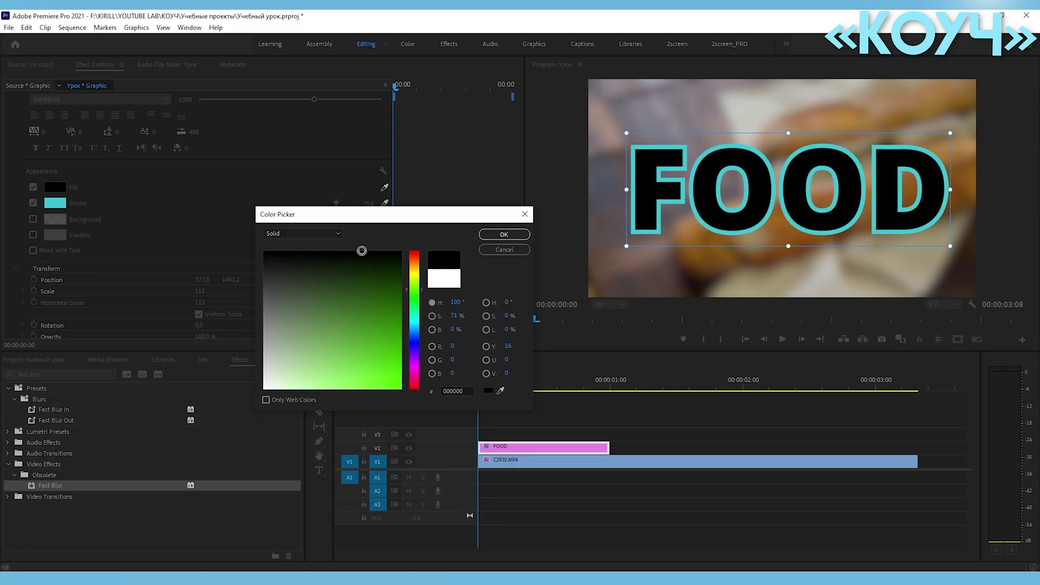
click(492, 238)
scroll(56, 250, up, 3)
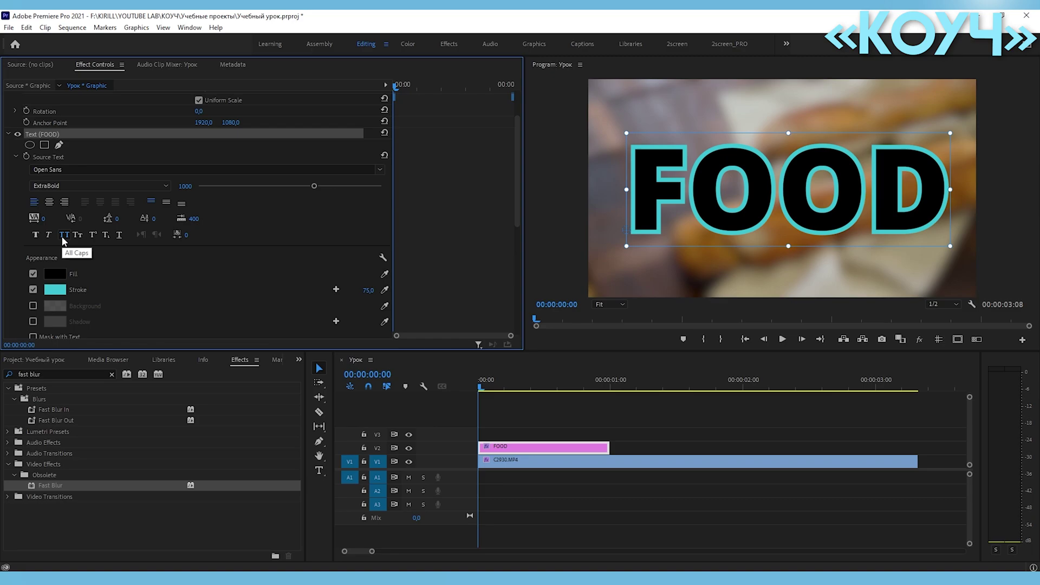
click(35, 235)
click(34, 236)
click(34, 236)
click(34, 236)
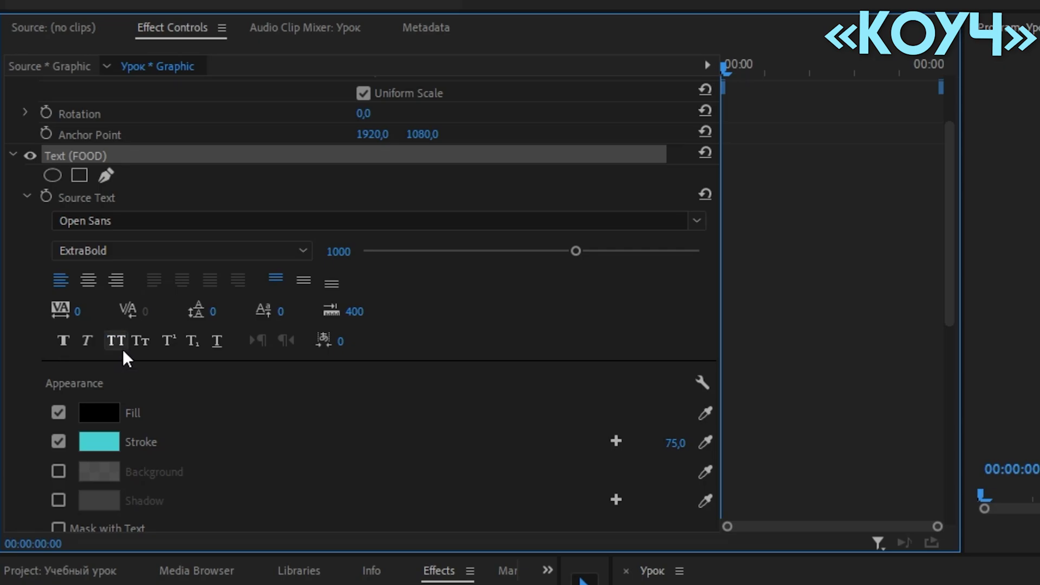
click(142, 347)
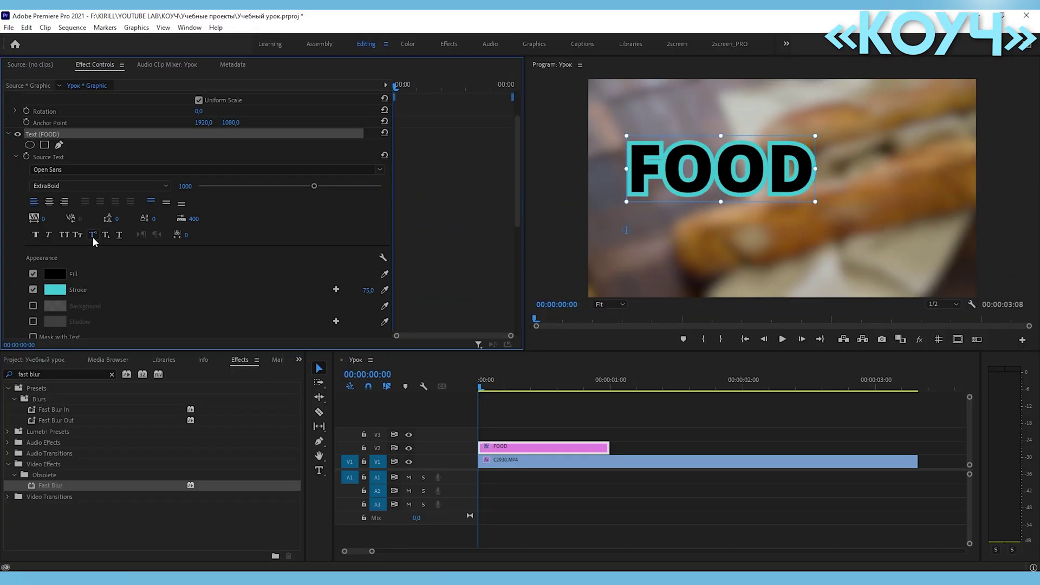
click(105, 236)
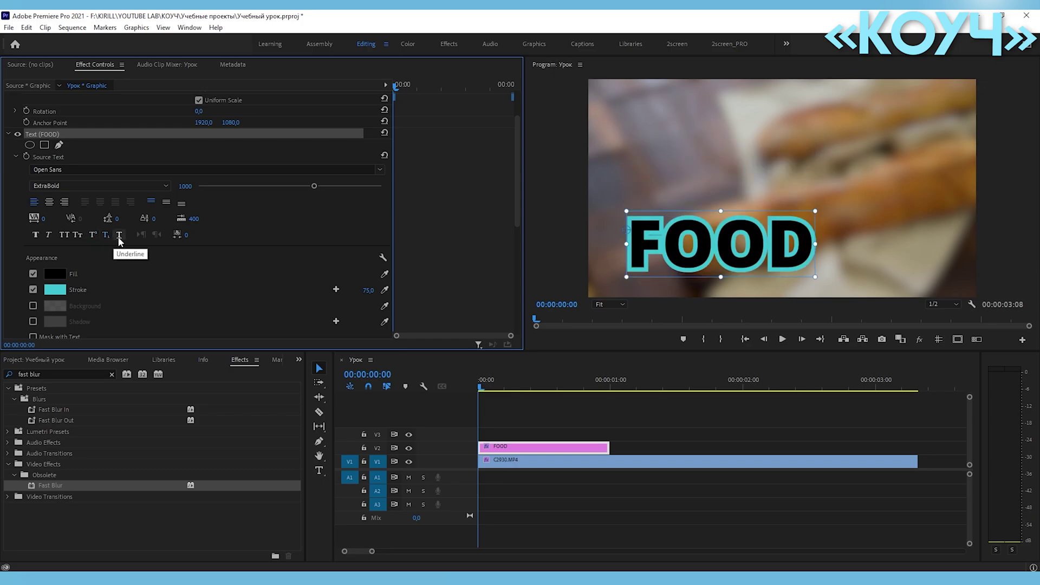
click(93, 236)
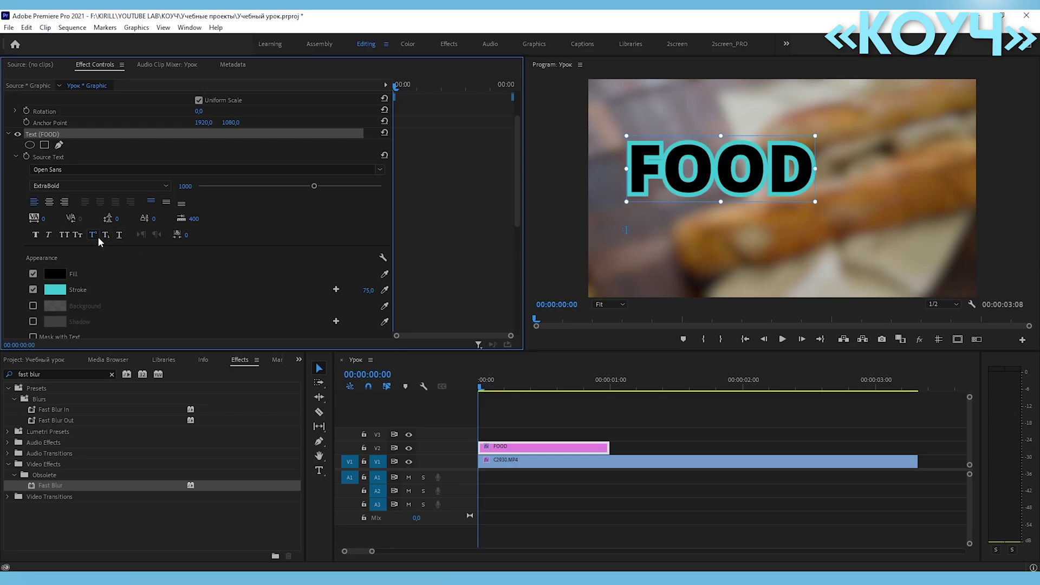
click(100, 236)
click(102, 236)
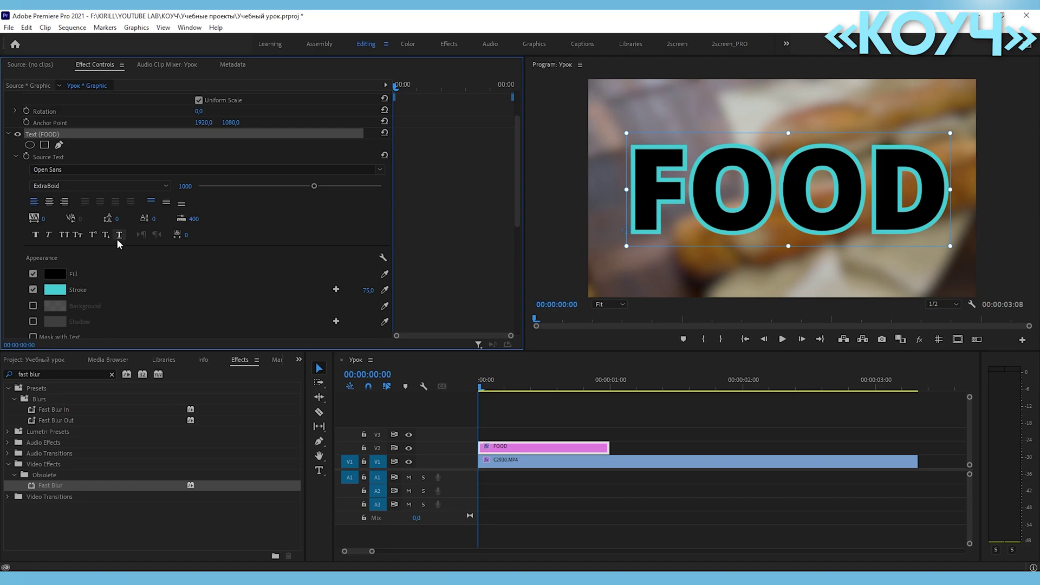
click(117, 239)
click(119, 237)
mouse_move(44, 220)
mouse_down()
mouse_move(108, 219)
mouse_move(6, 219)
mouse_up()
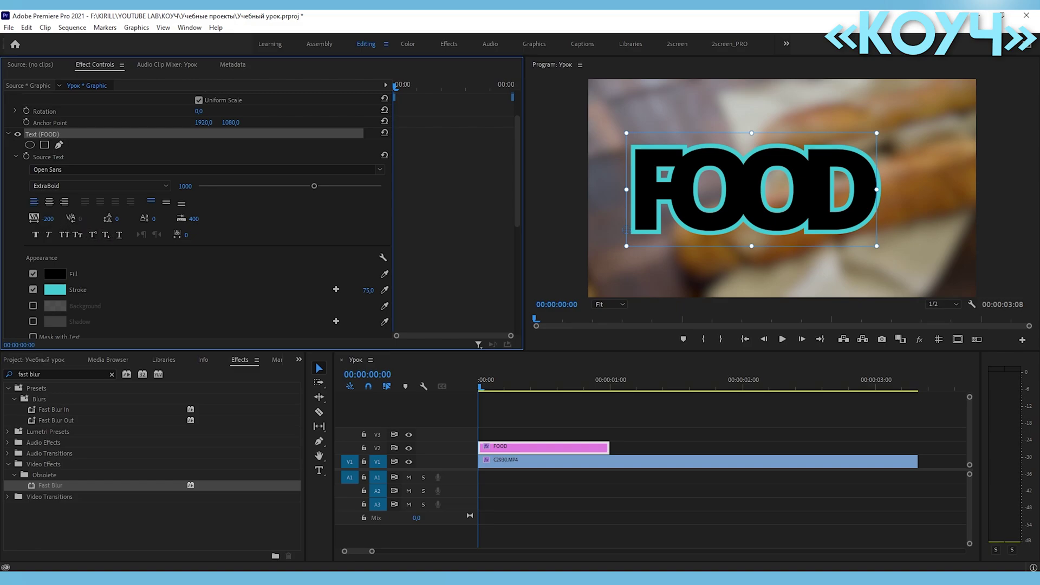
text(0)
key(Return)
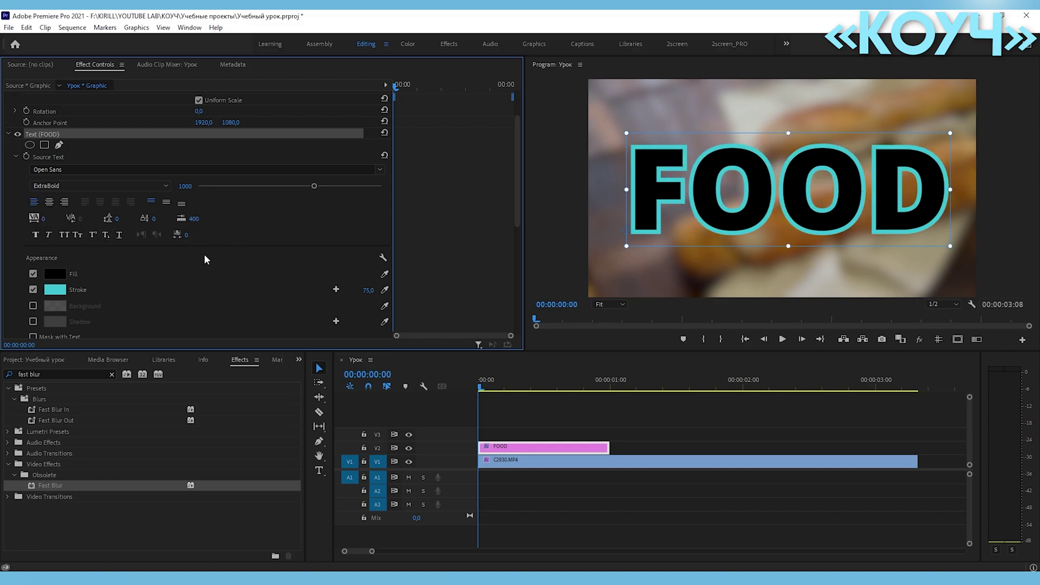
Step: Extend the FOOD graphic on V2 to end with the C2930.MP4 clip
click(631, 408)
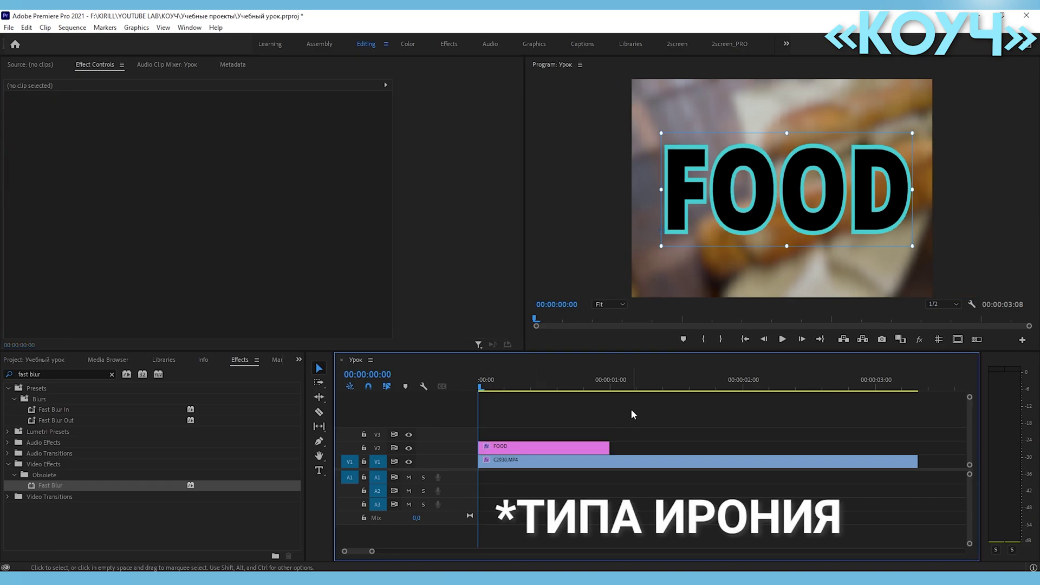
drag(616, 446, 918, 445)
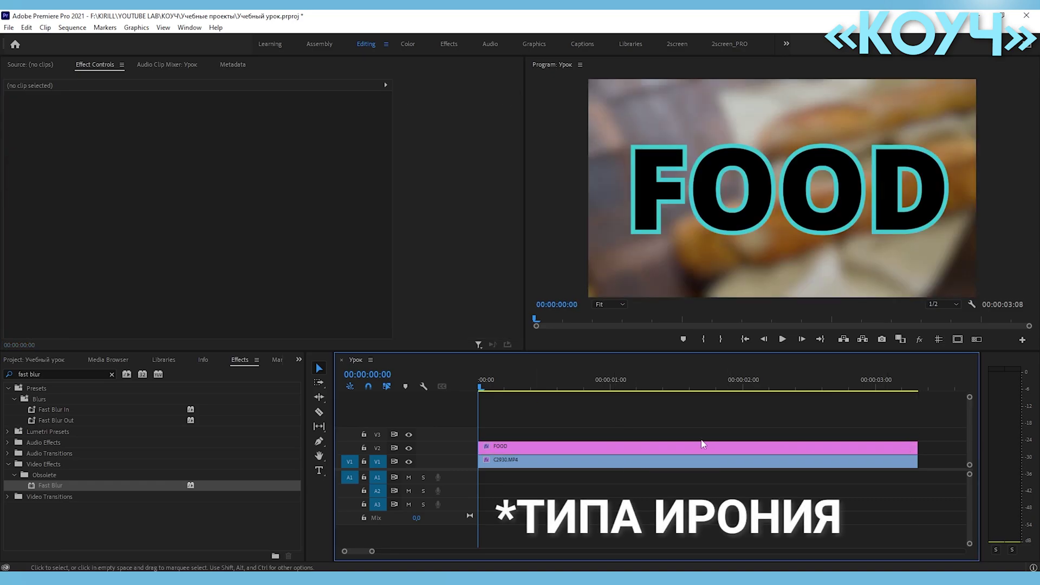
click(505, 447)
Step: Play back the sequence to check it, then save the project
key(space)
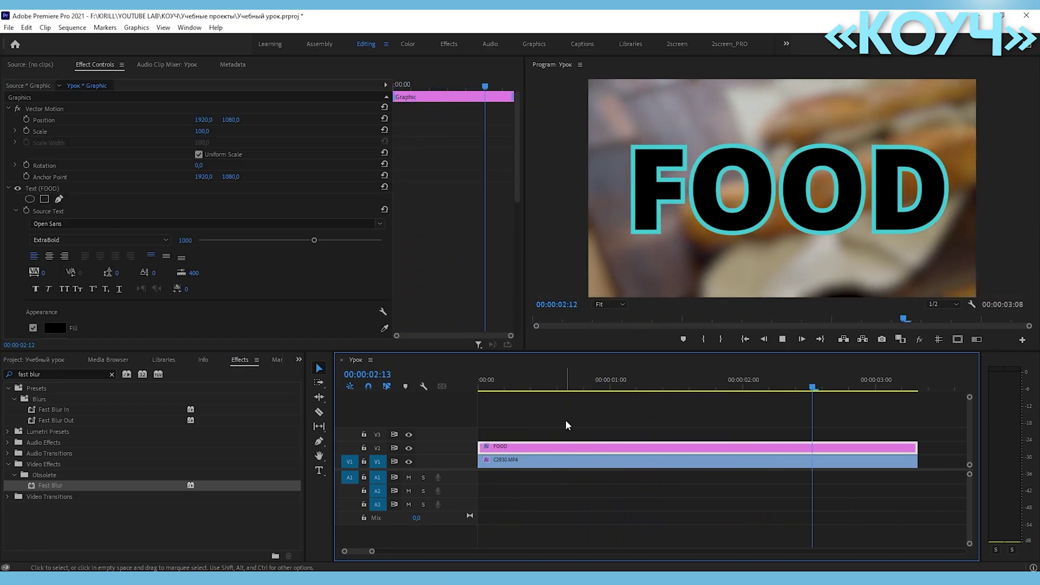
key(space)
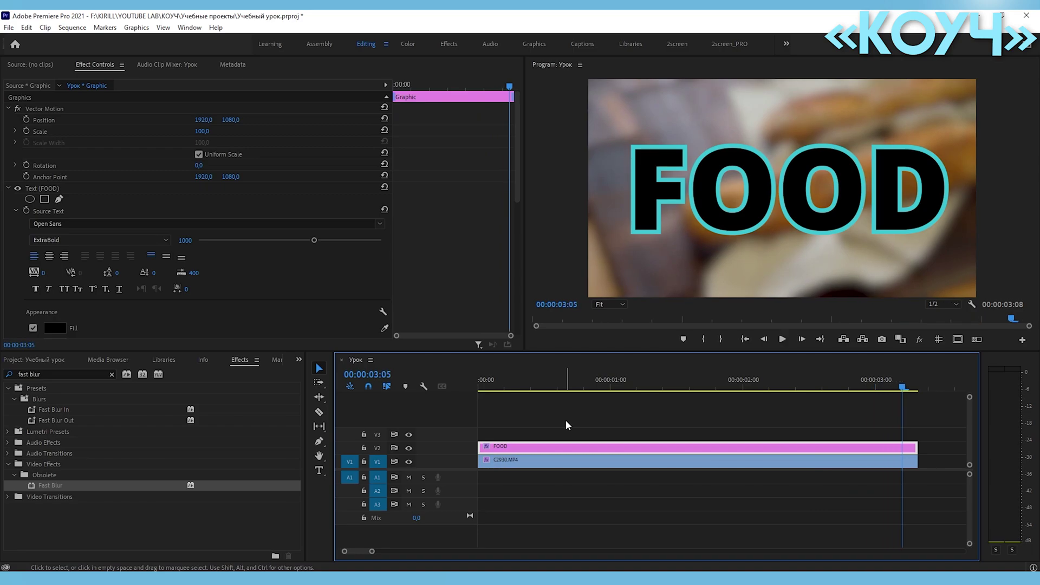
key(ctrl+s)
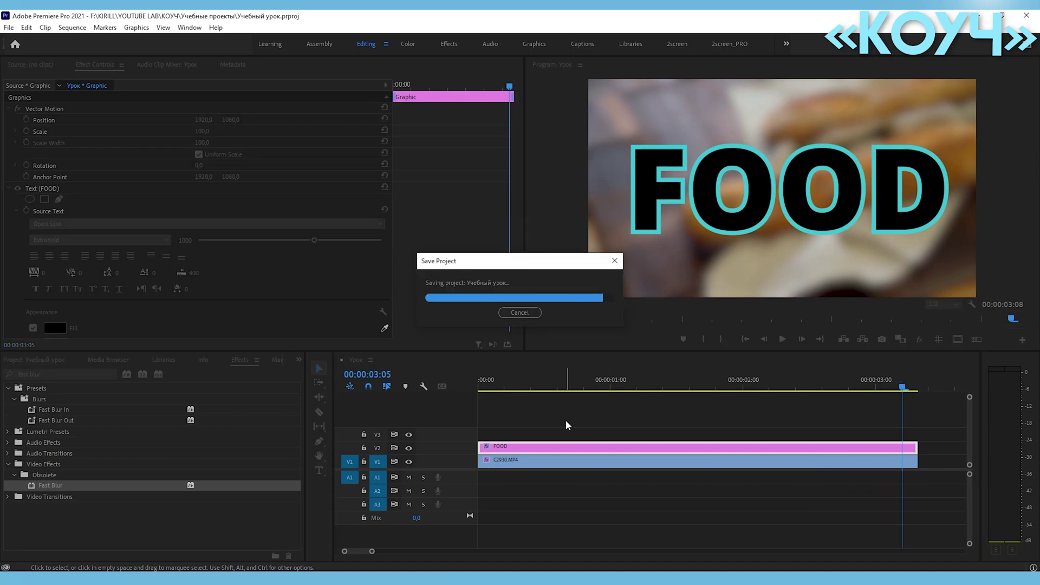